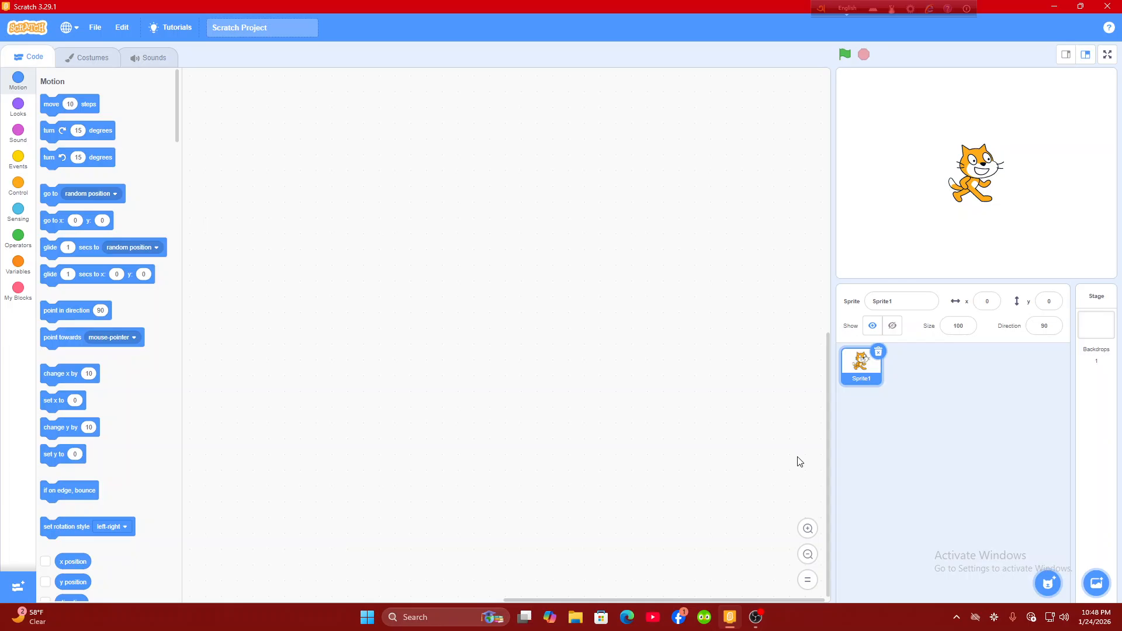
Delete the default cat sprite and add the Blue Sky 2 backdrop to the stage.
{"action": "left_click_drag", "start_coordinate": [864, 379], "coordinate": [867, 386]}
{"action": "left_click", "coordinate": [878, 352]}
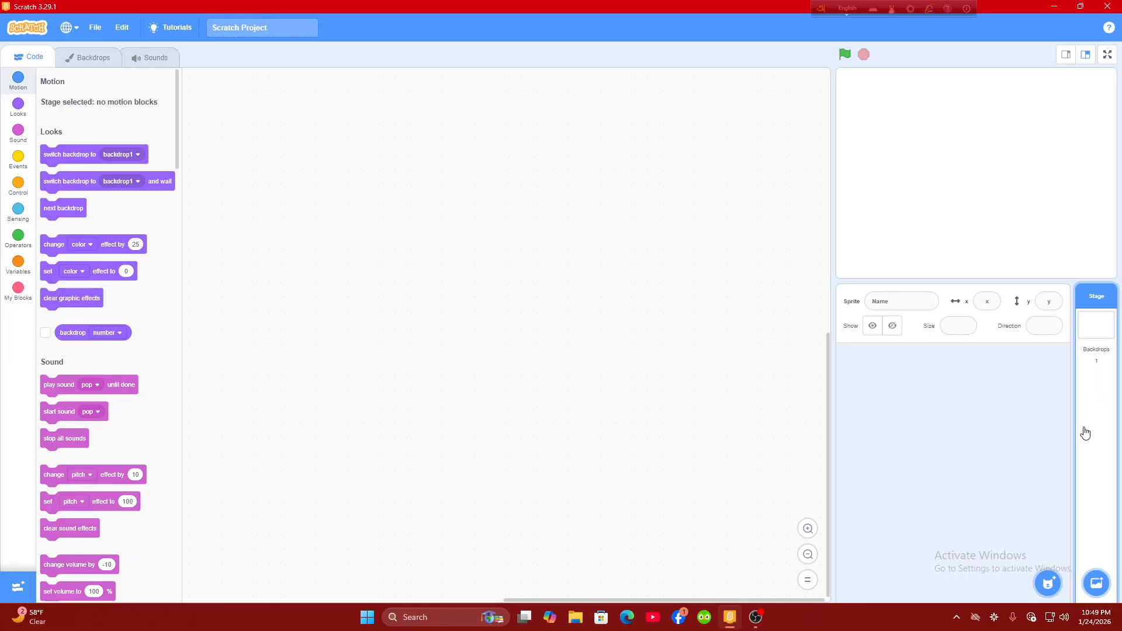
{"action": "left_click", "coordinate": [1097, 583]}
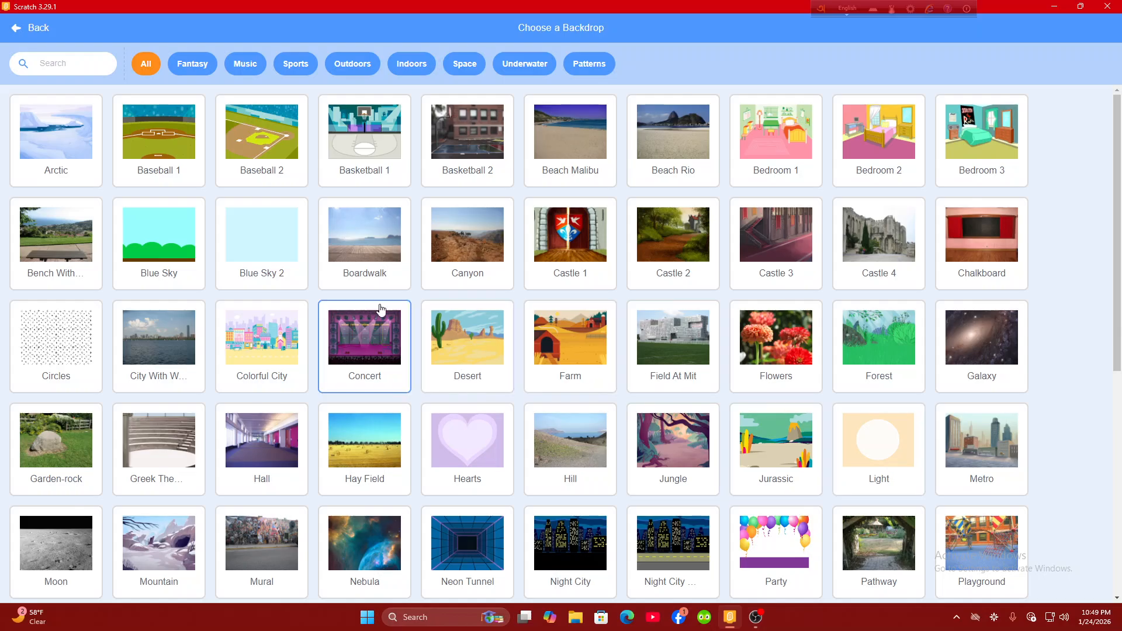
{"action": "left_click", "coordinate": [286, 251]}
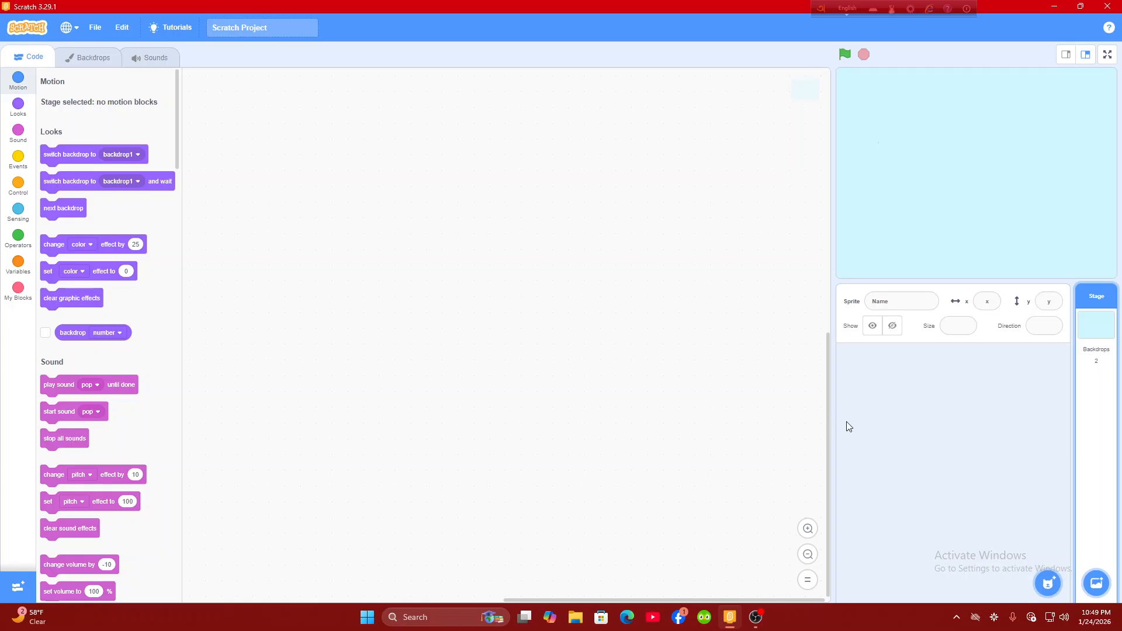
Add the Witch sprite from the People category of the sprite library.
{"action": "mouse_move", "coordinate": [1046, 584]}
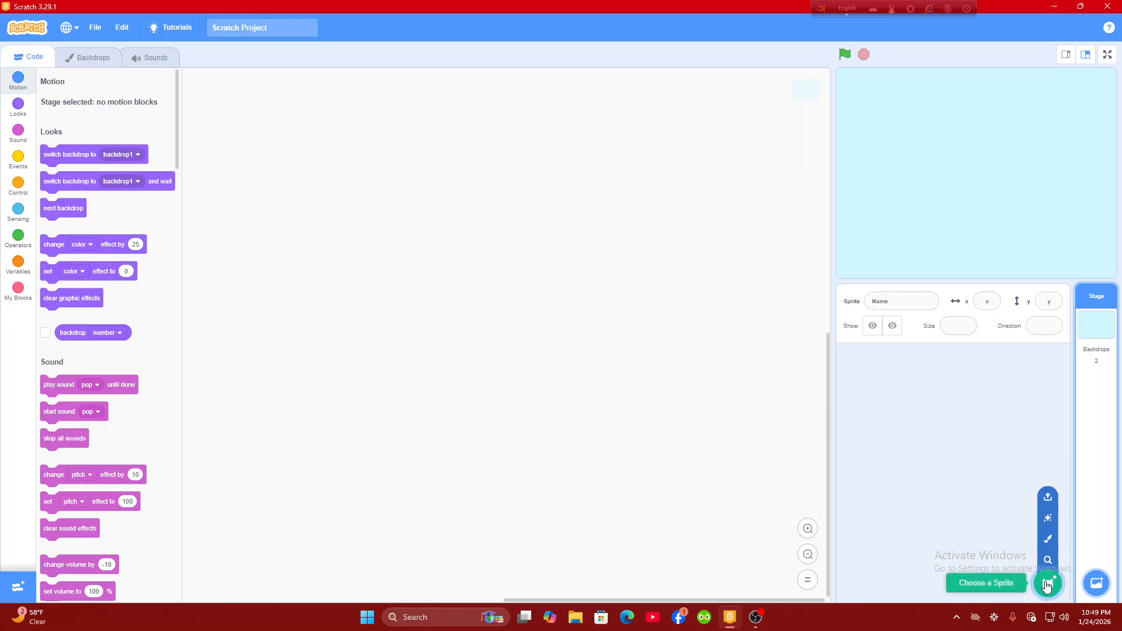
{"action": "left_click", "coordinate": [1046, 585]}
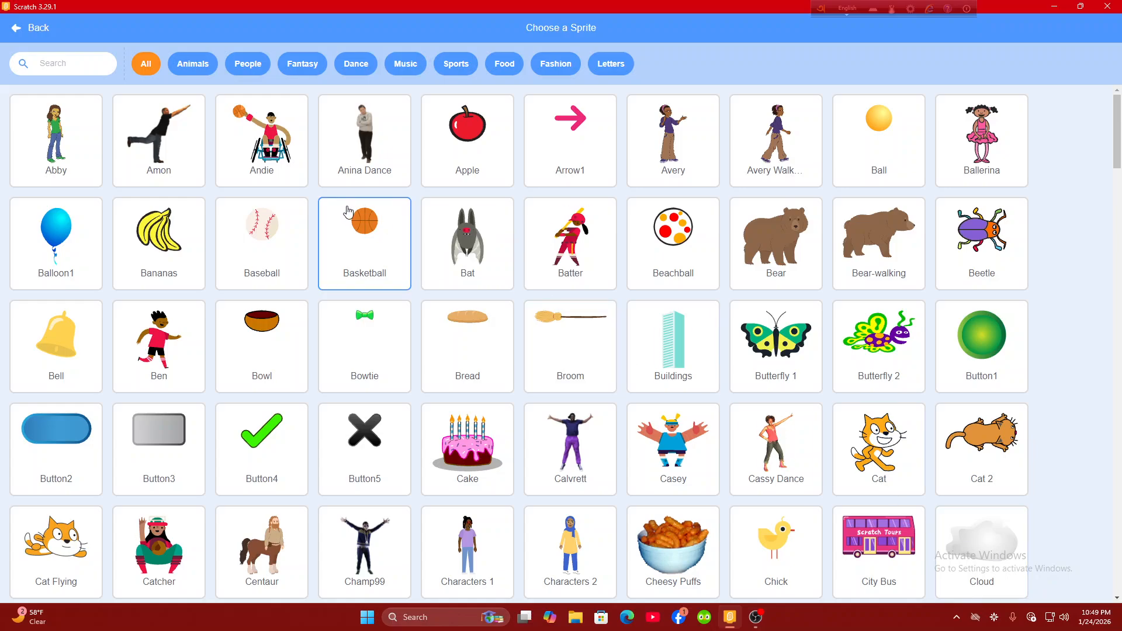
{"action": "scroll", "coordinate": [128, 159], "scroll_direction": "down", "scroll_amount": 1}
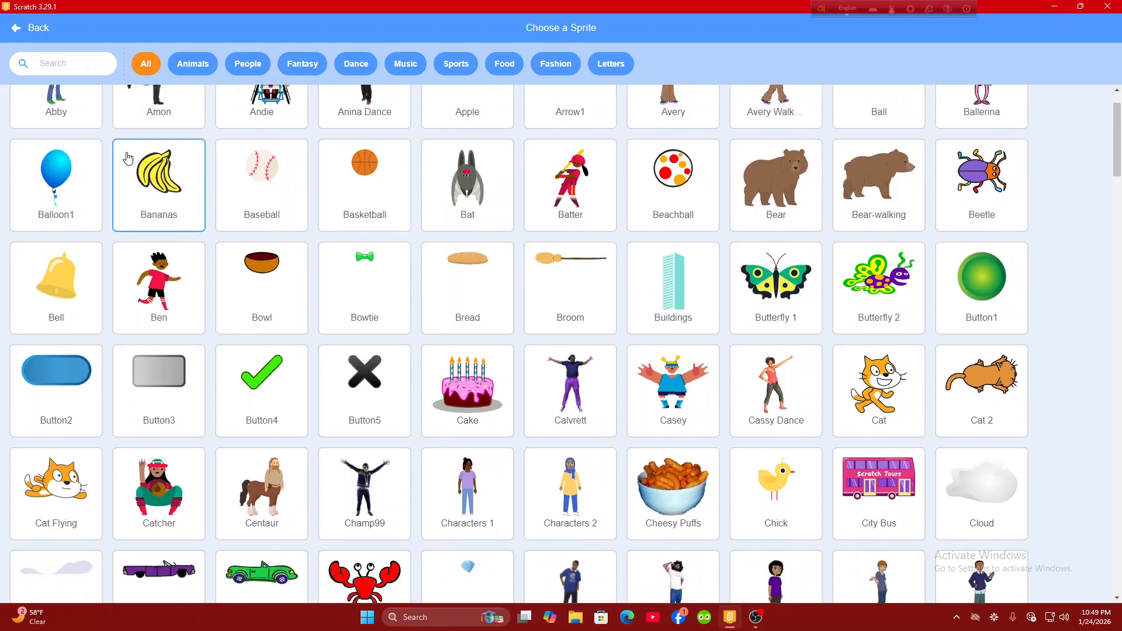
{"action": "scroll", "coordinate": [128, 159], "scroll_direction": "up", "scroll_amount": 1}
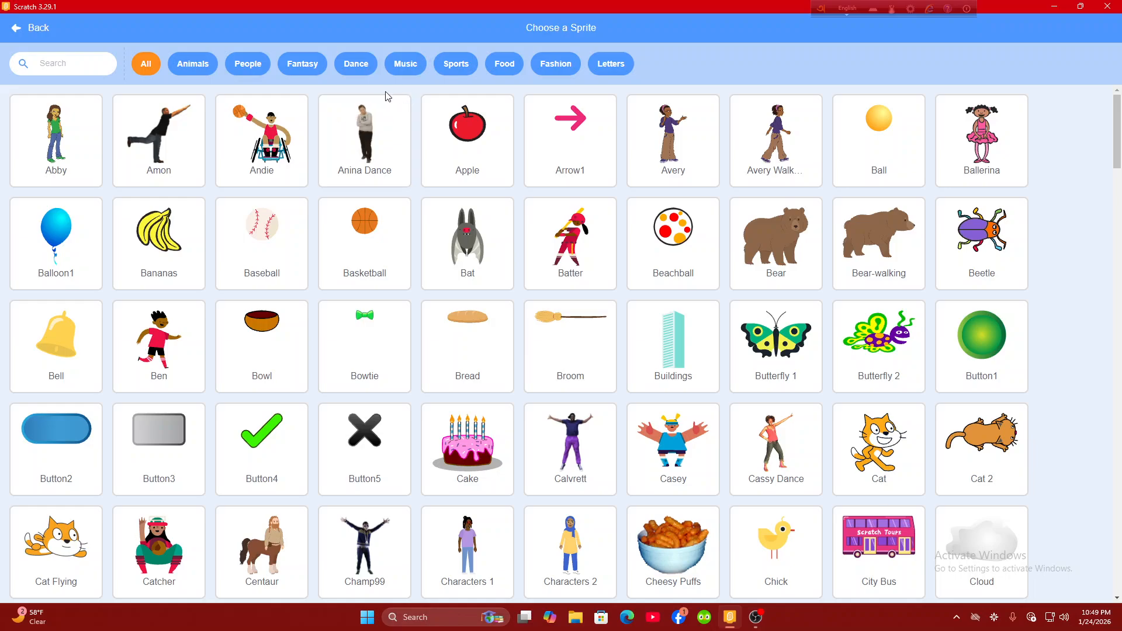
{"action": "left_click", "coordinate": [202, 72]}
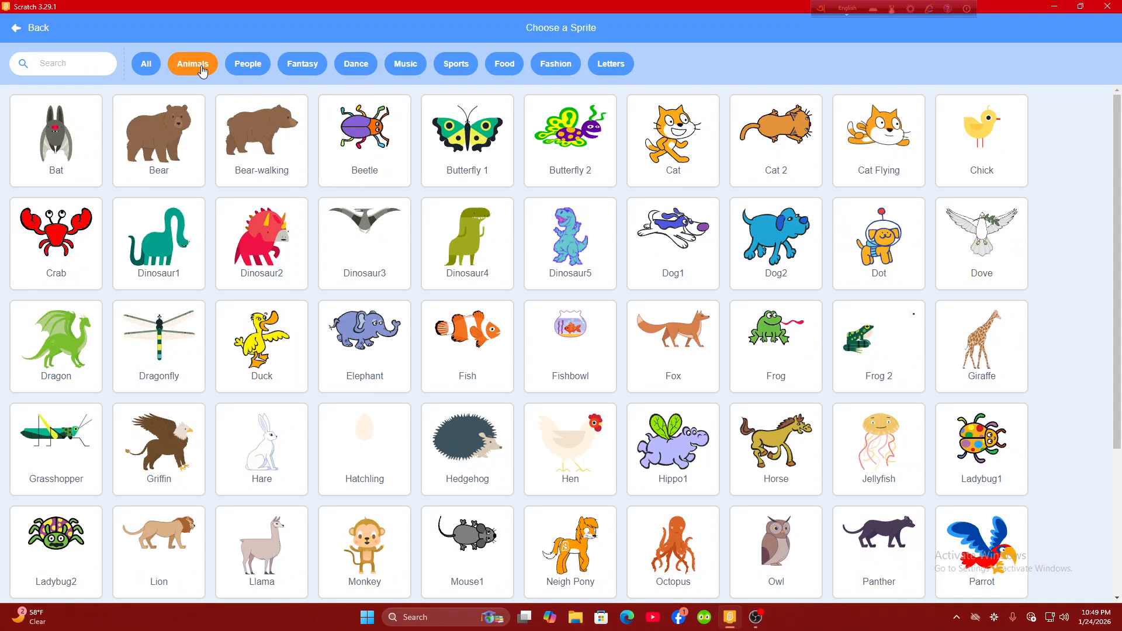
{"action": "scroll", "coordinate": [465, 438], "scroll_direction": "down", "scroll_amount": 3}
{"action": "scroll", "coordinate": [465, 450], "scroll_direction": "up", "scroll_amount": 3}
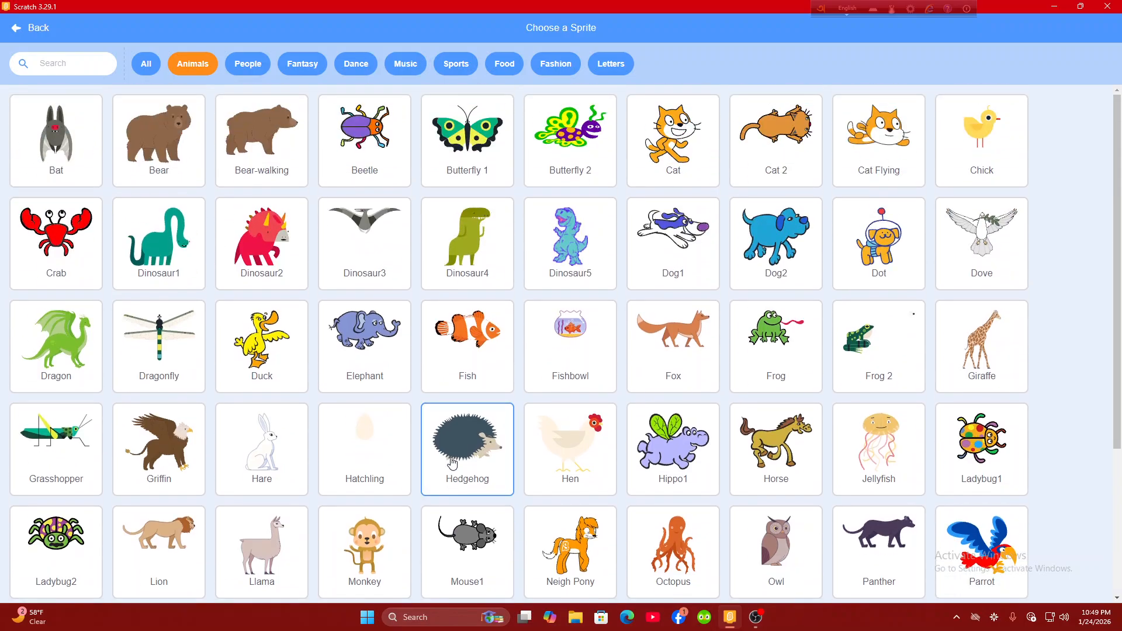
{"action": "left_click", "coordinate": [260, 71]}
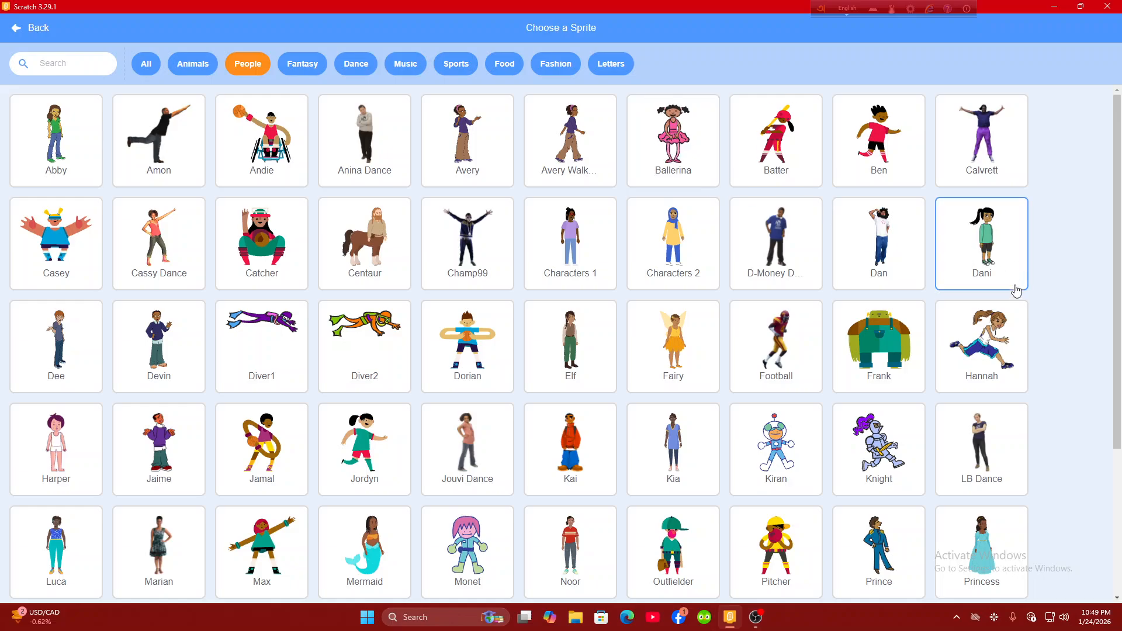
{"action": "scroll", "coordinate": [979, 323], "scroll_direction": "down", "scroll_amount": 1}
{"action": "scroll", "coordinate": [979, 324], "scroll_direction": "down", "scroll_amount": 3}
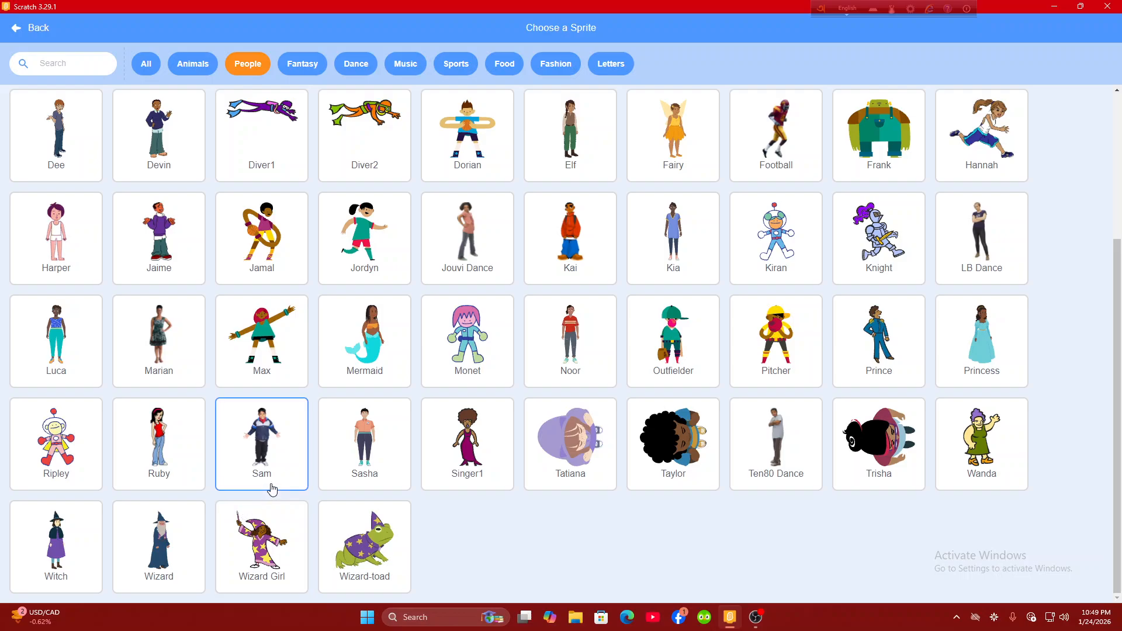
{"action": "scroll", "coordinate": [643, 212], "scroll_direction": "up", "scroll_amount": 4}
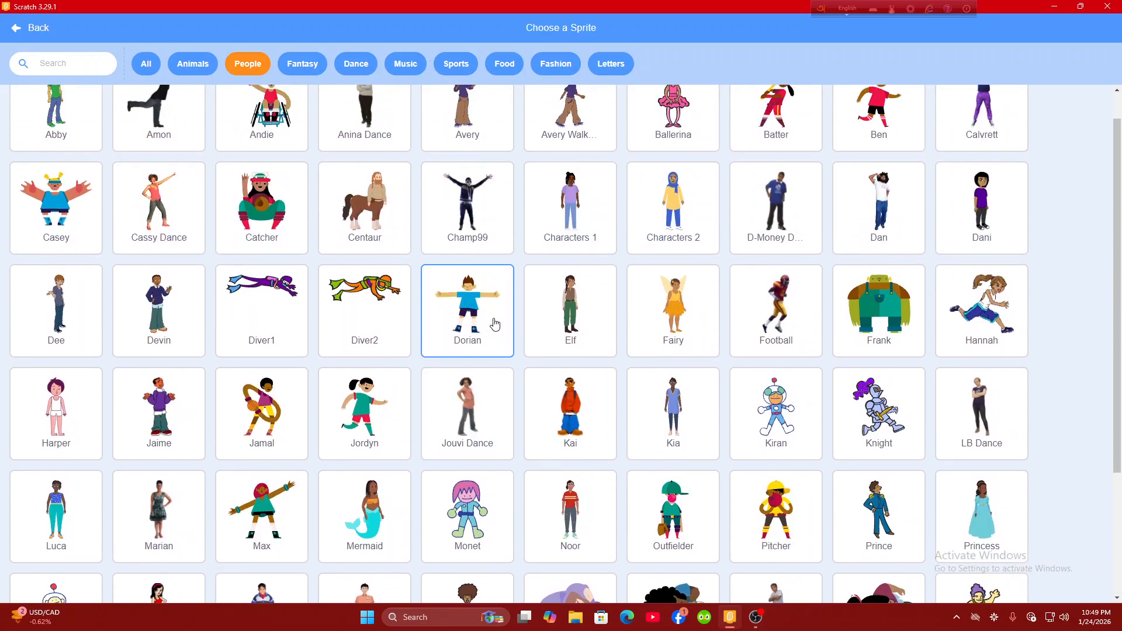
{"action": "scroll", "coordinate": [490, 342], "scroll_direction": "down", "scroll_amount": 4}
{"action": "left_click", "coordinate": [83, 538]}
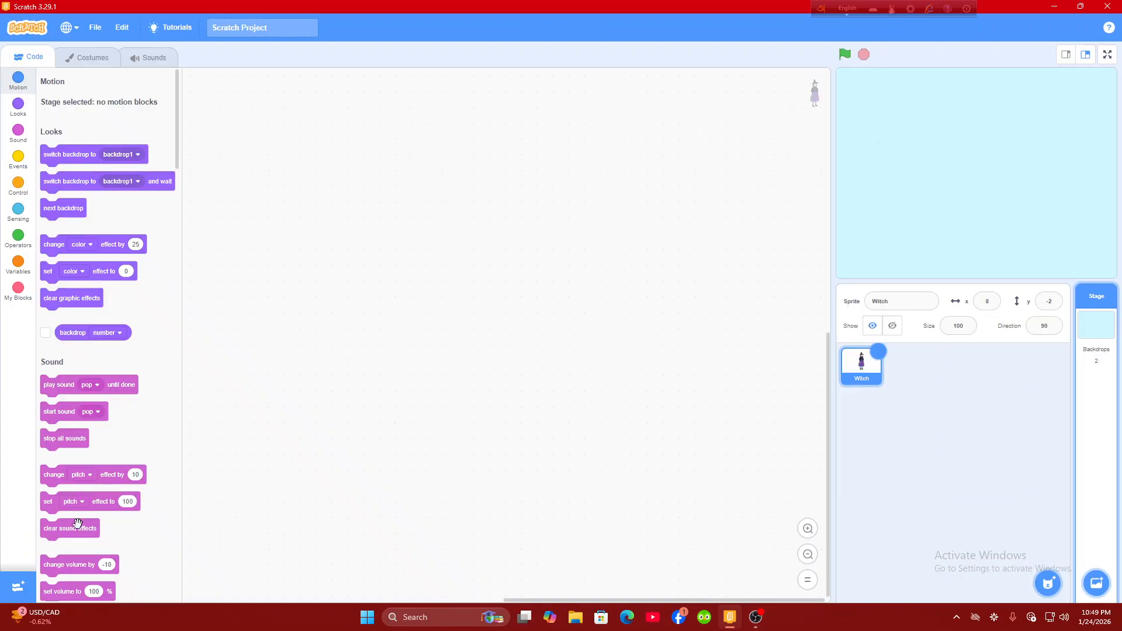
Set the Witch sprite's size to 70 and place it on the left side of the stage at about x -123, y -22.
{"action": "left_click_drag", "start_coordinate": [976, 167], "coordinate": [892, 176]}
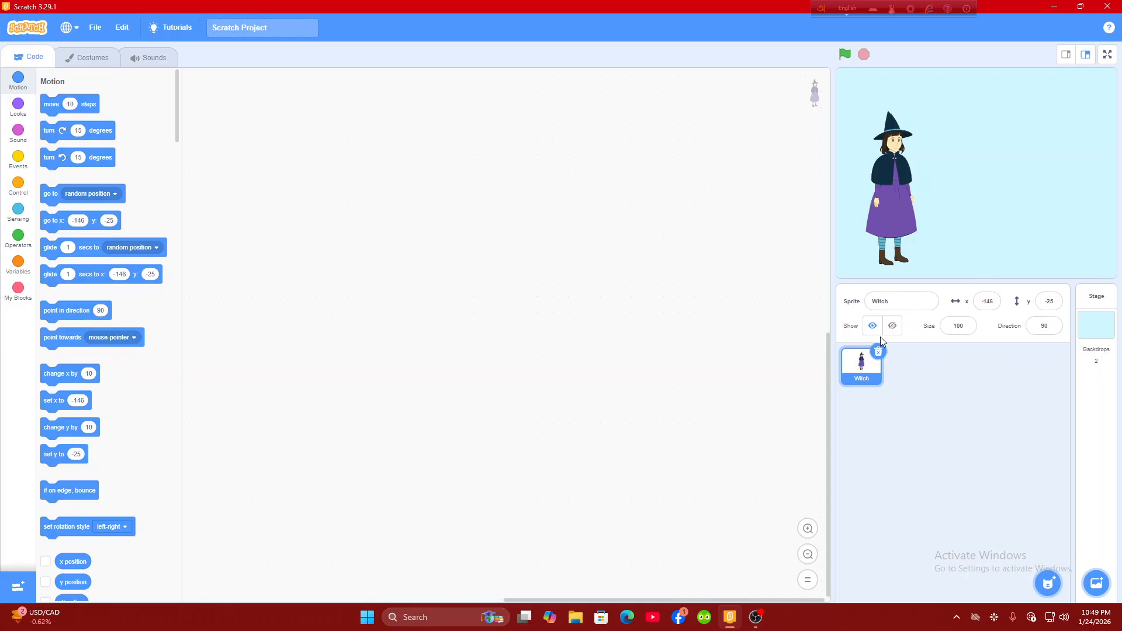
{"action": "left_click", "coordinate": [961, 324]}
{"action": "type", "text": "70"}
{"action": "key", "text": "Return"}
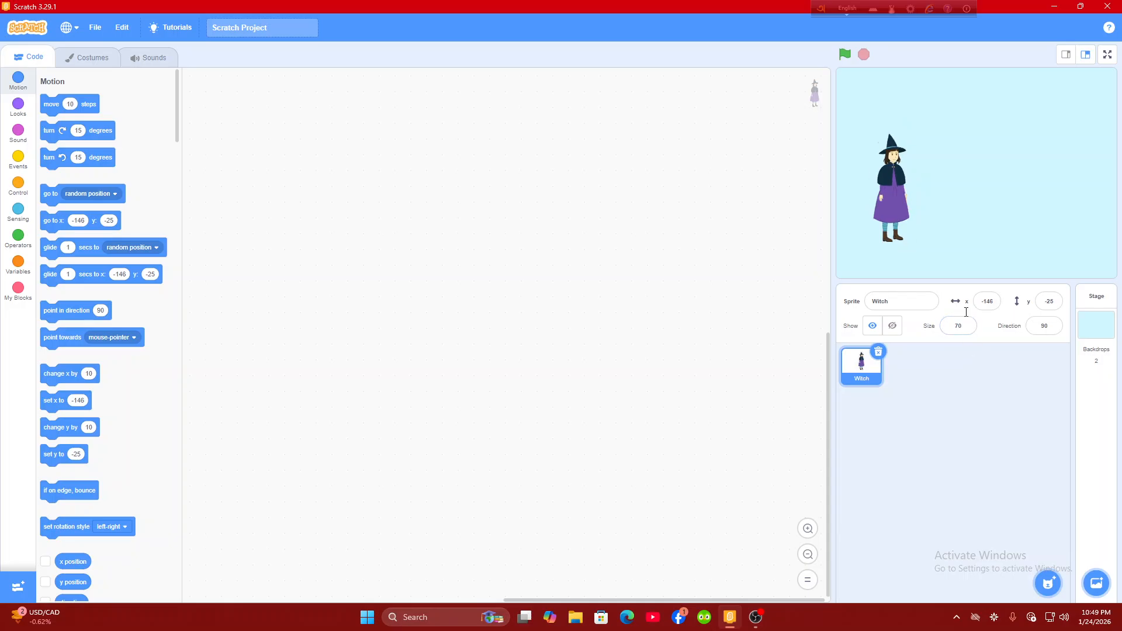
{"action": "left_click_drag", "start_coordinate": [893, 206], "coordinate": [906, 204]}
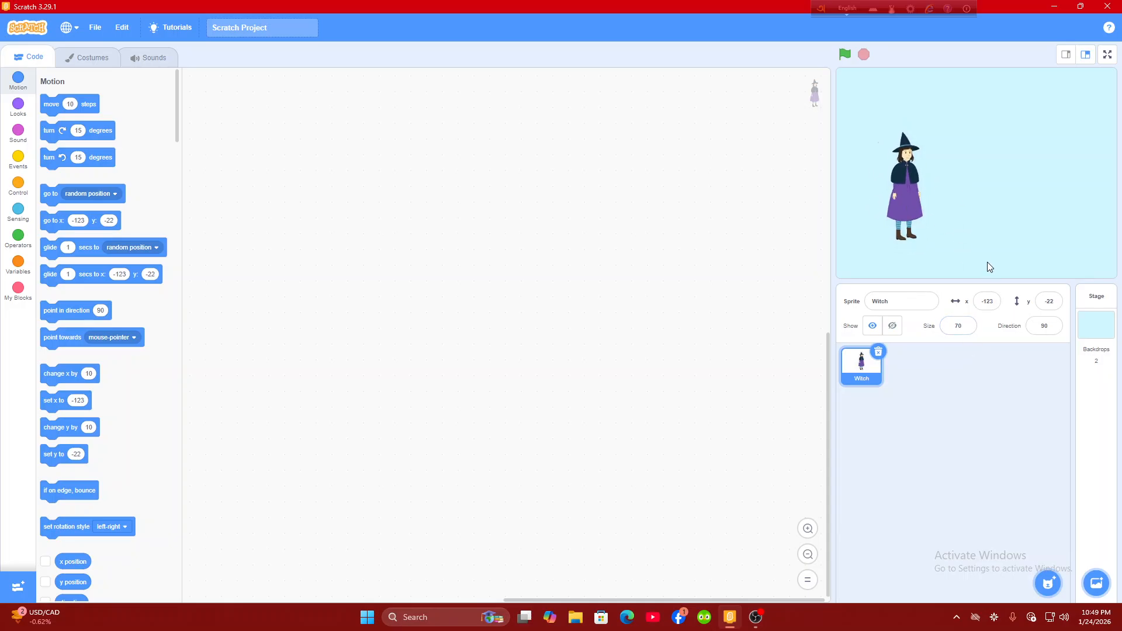
Add a "when green flag clicked" event block to the Witch's script and enlarge the code view.
{"action": "left_click", "coordinate": [28, 168]}
{"action": "left_click_drag", "start_coordinate": [67, 99], "coordinate": [327, 260]}
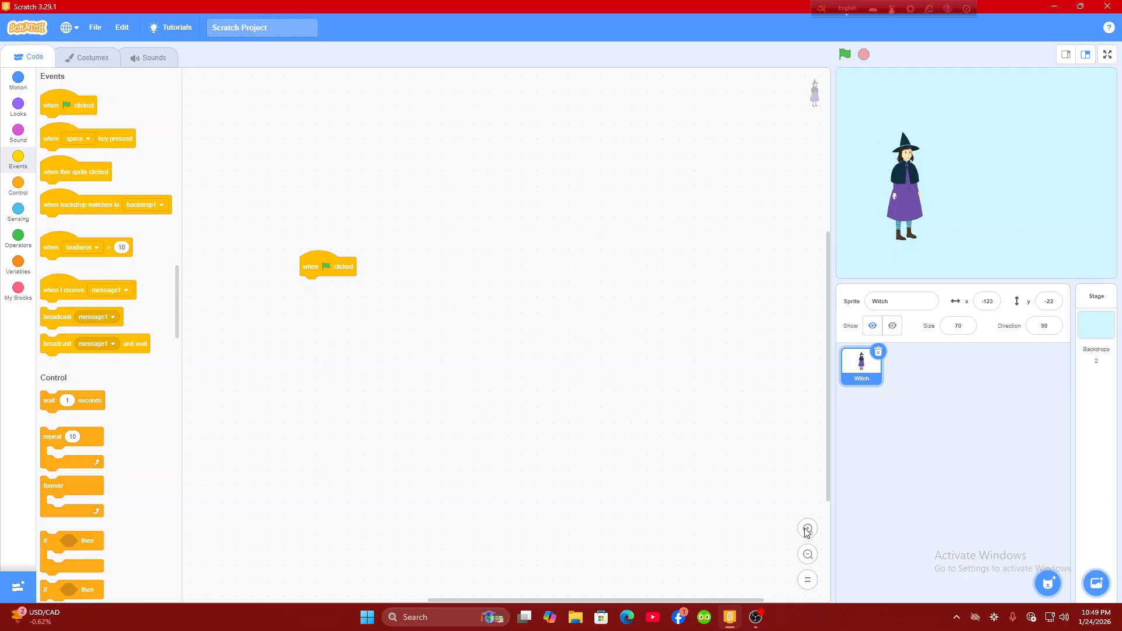
{"action": "left_click", "coordinate": [806, 529]}
{"action": "left_click", "coordinate": [807, 529]}
{"action": "left_click", "coordinate": [807, 529]}
{"action": "left_click", "coordinate": [807, 530]}
{"action": "left_click", "coordinate": [807, 529]}
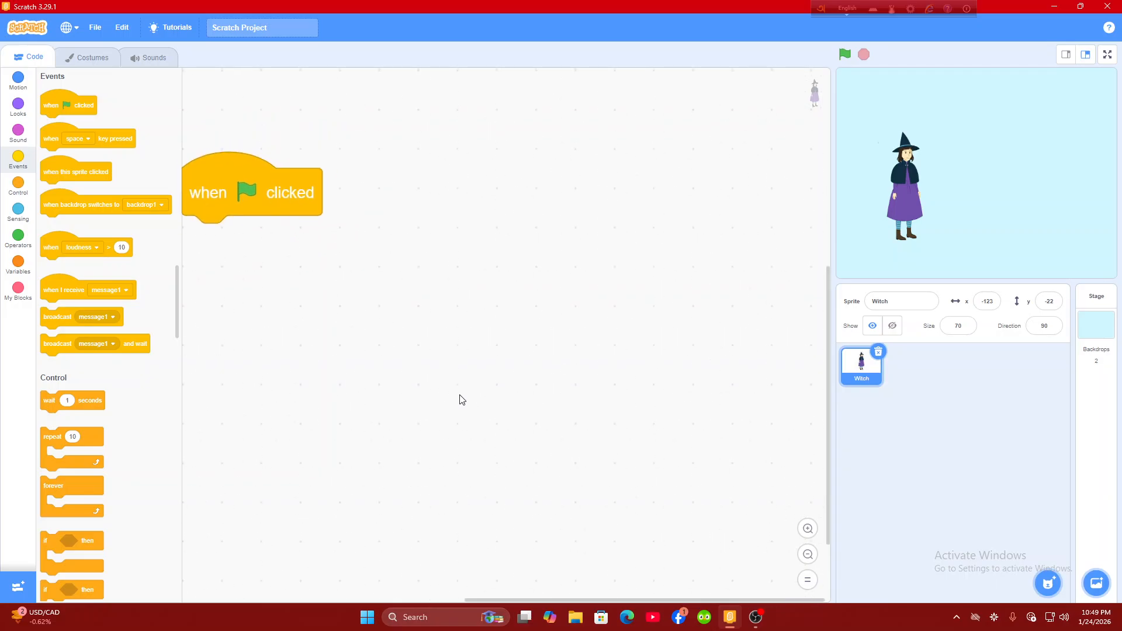
{"action": "scroll", "coordinate": [463, 400], "scroll_direction": "up", "scroll_amount": 1}
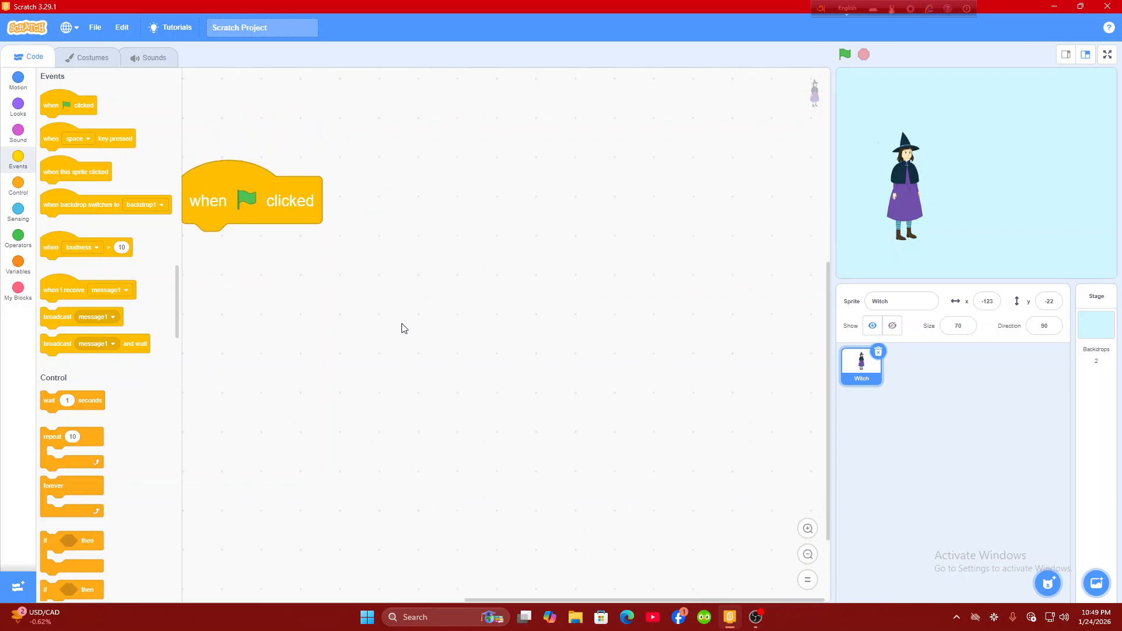
Attach a hide block under the Witch's green flag event and run the project to test it.
{"action": "left_click", "coordinate": [27, 110]}
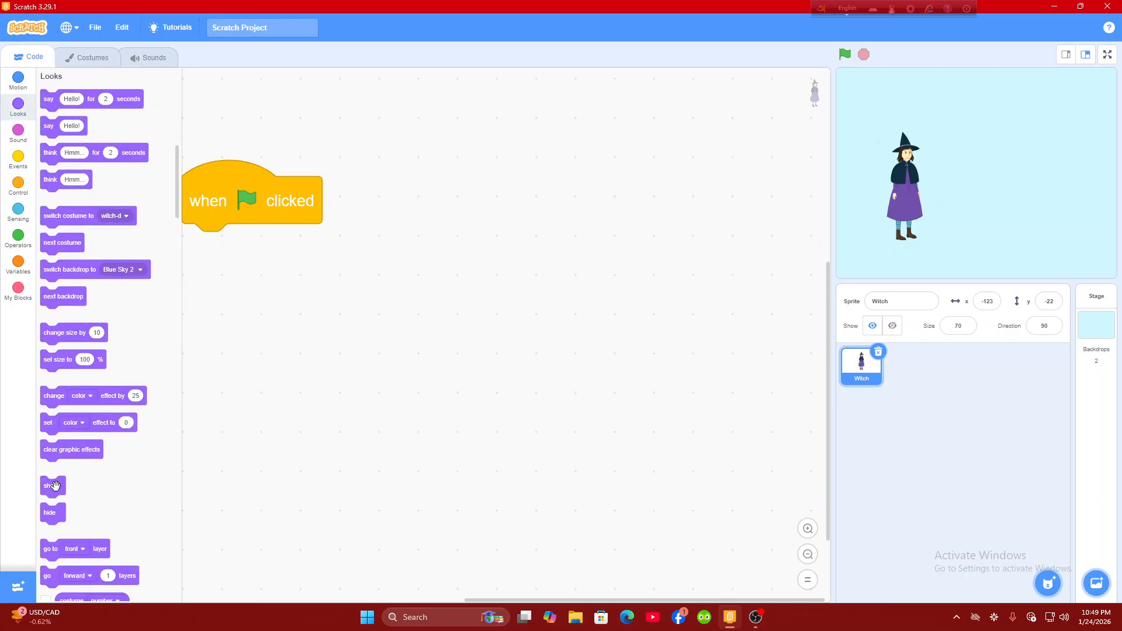
{"action": "scroll", "coordinate": [56, 513], "scroll_direction": "down", "scroll_amount": 3}
{"action": "left_click_drag", "start_coordinate": [66, 351], "coordinate": [213, 244]}
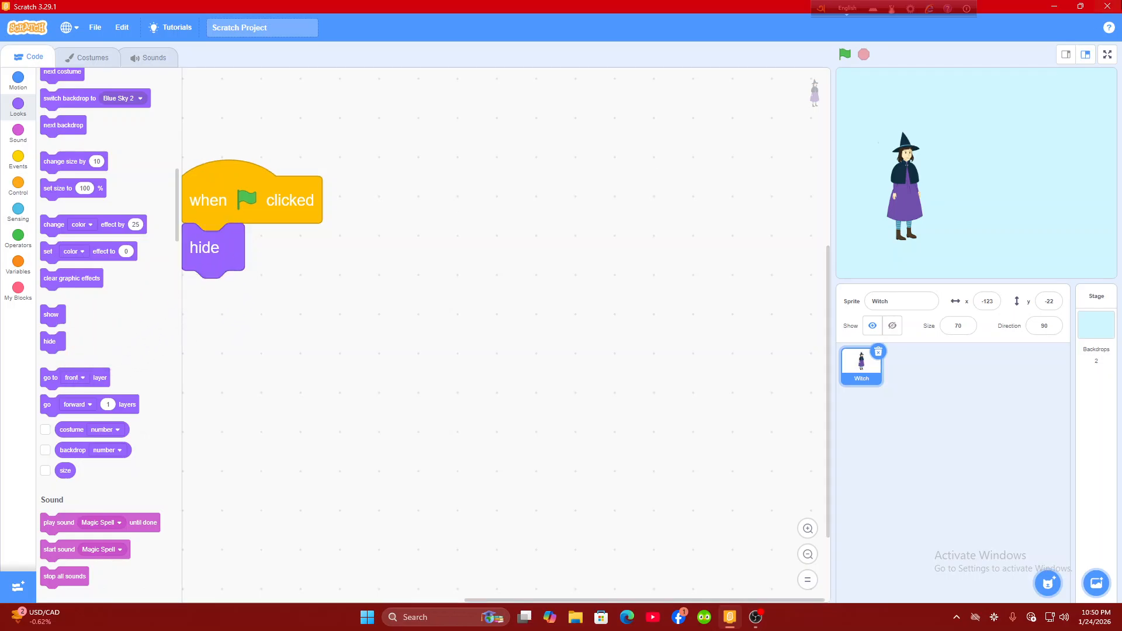
{"action": "left_click", "coordinate": [845, 54]}
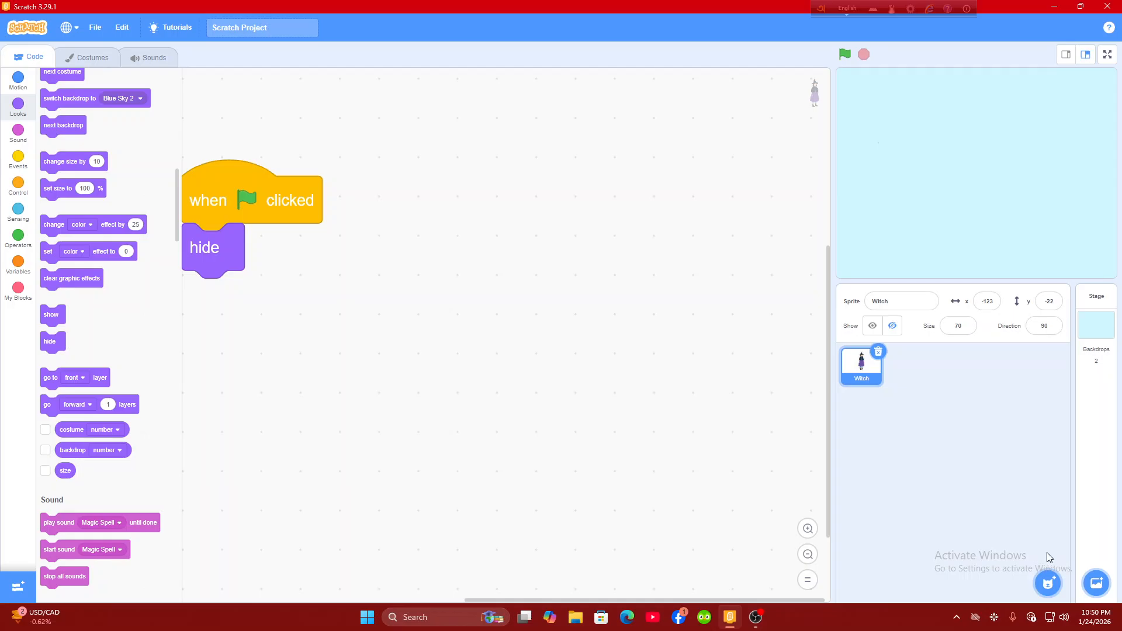
Create a new blank sprite to paint in the costume editor.
{"action": "mouse_move", "coordinate": [1042, 587]}
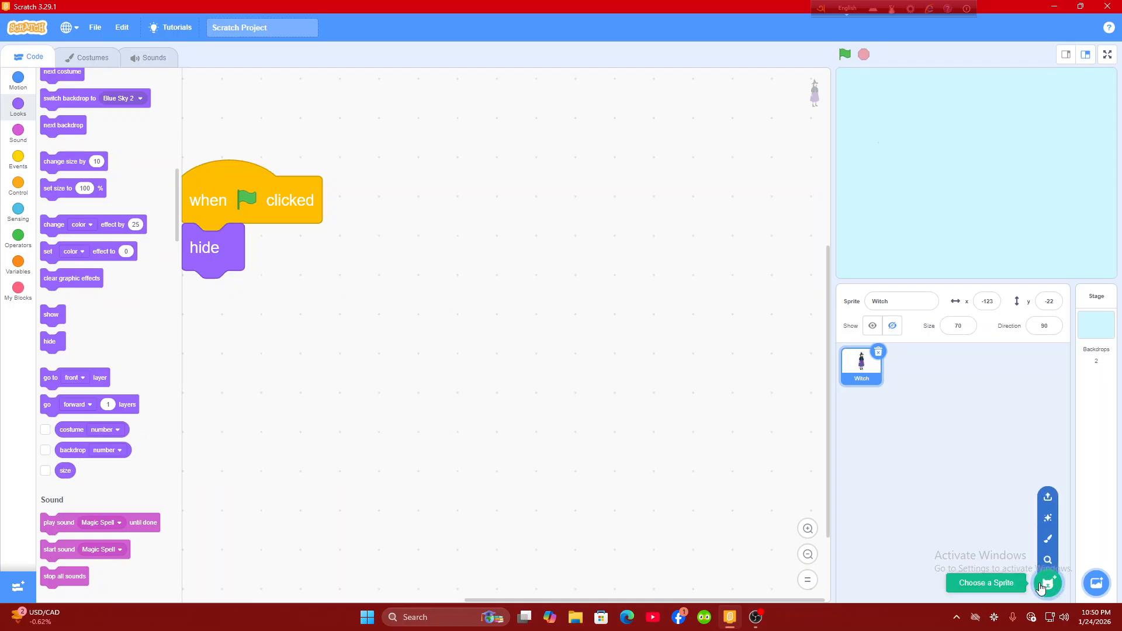
{"action": "left_click", "coordinate": [1046, 538]}
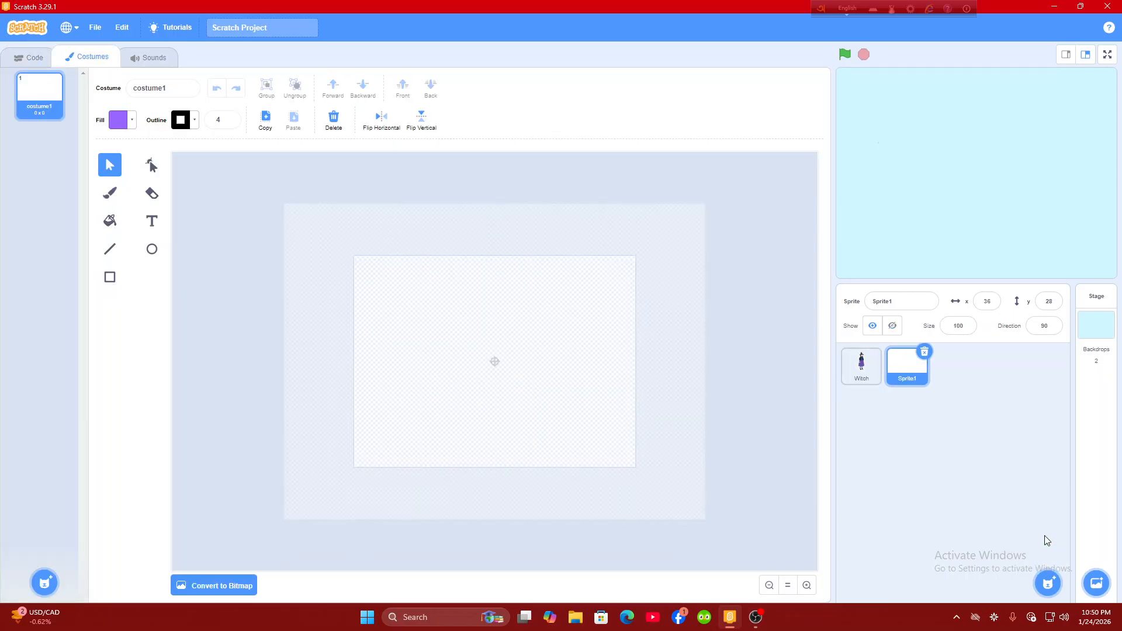
{"action": "left_click", "coordinate": [808, 586]}
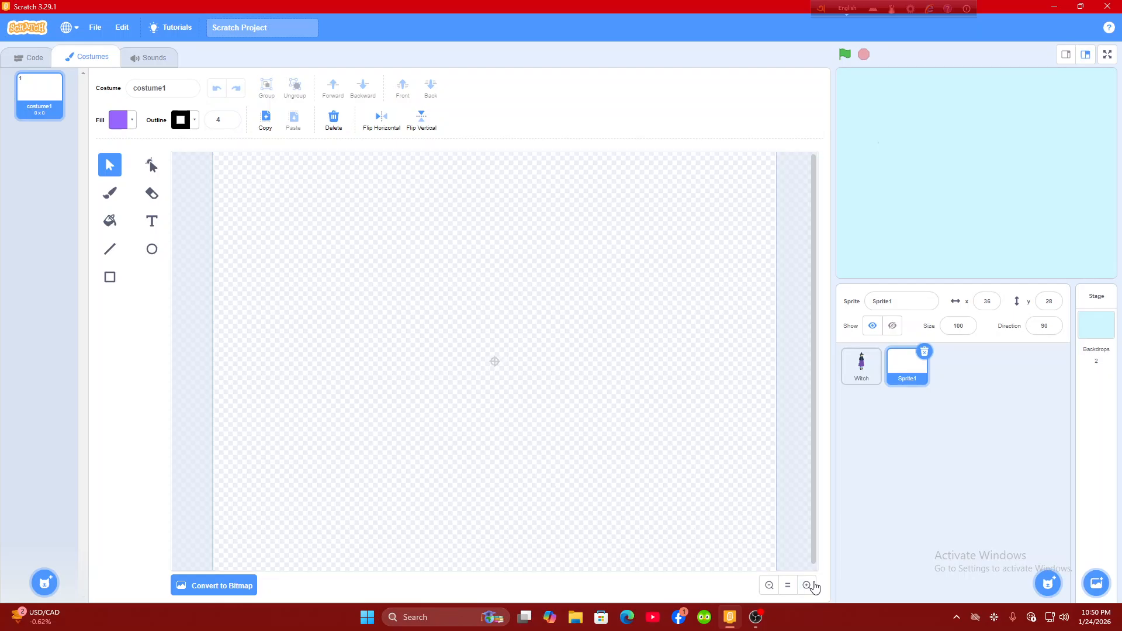
{"action": "left_click", "coordinate": [770, 586]}
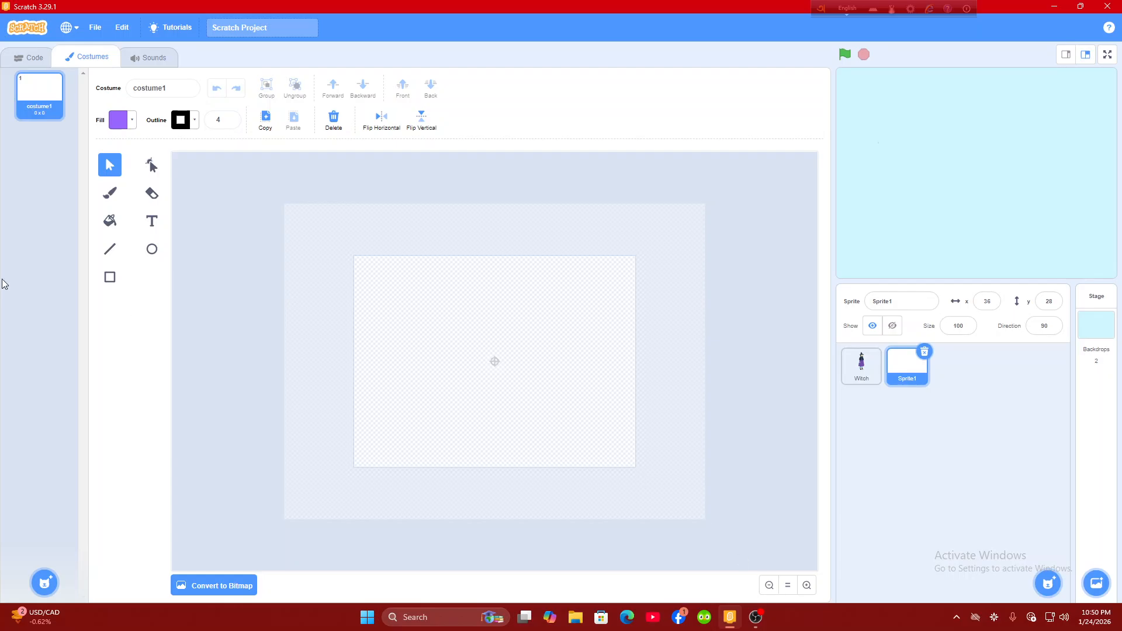
Choose the Text tool and change its fill from purple to red by setting Color to 100.
{"action": "left_click", "coordinate": [152, 221]}
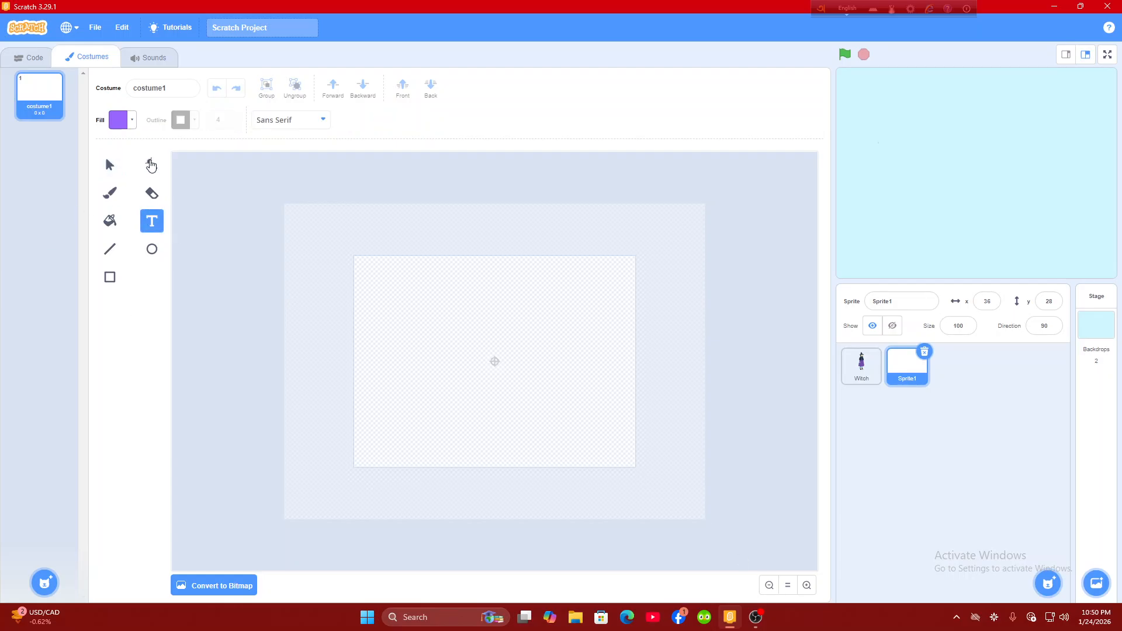
{"action": "left_click", "coordinate": [122, 118]}
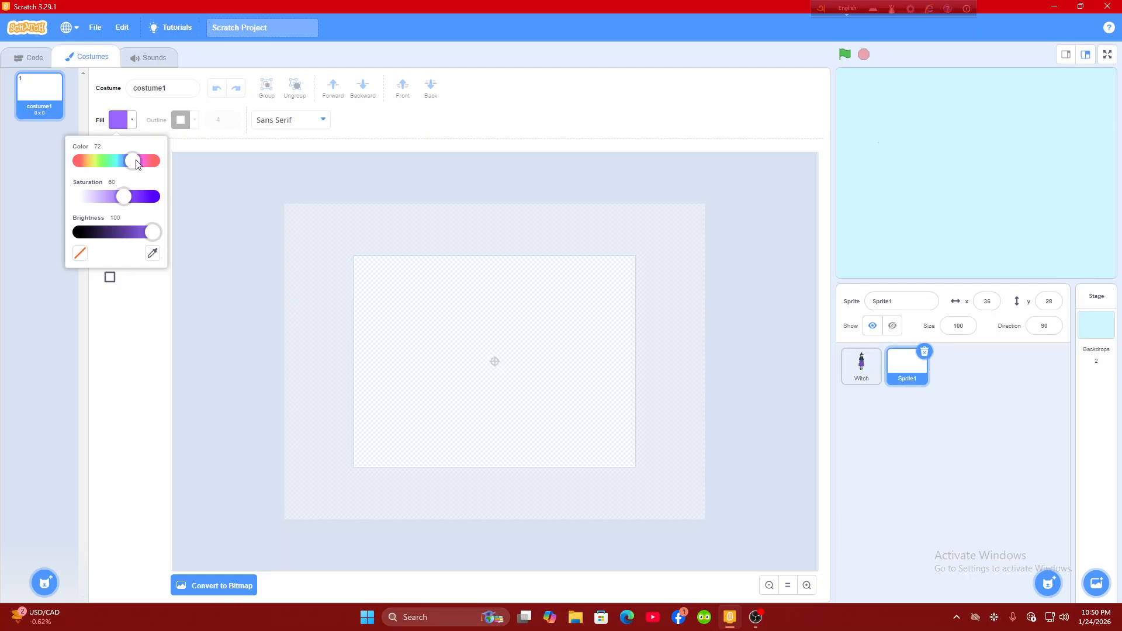
{"action": "left_click_drag", "start_coordinate": [135, 164], "coordinate": [164, 165]}
{"action": "left_click", "coordinate": [215, 180]}
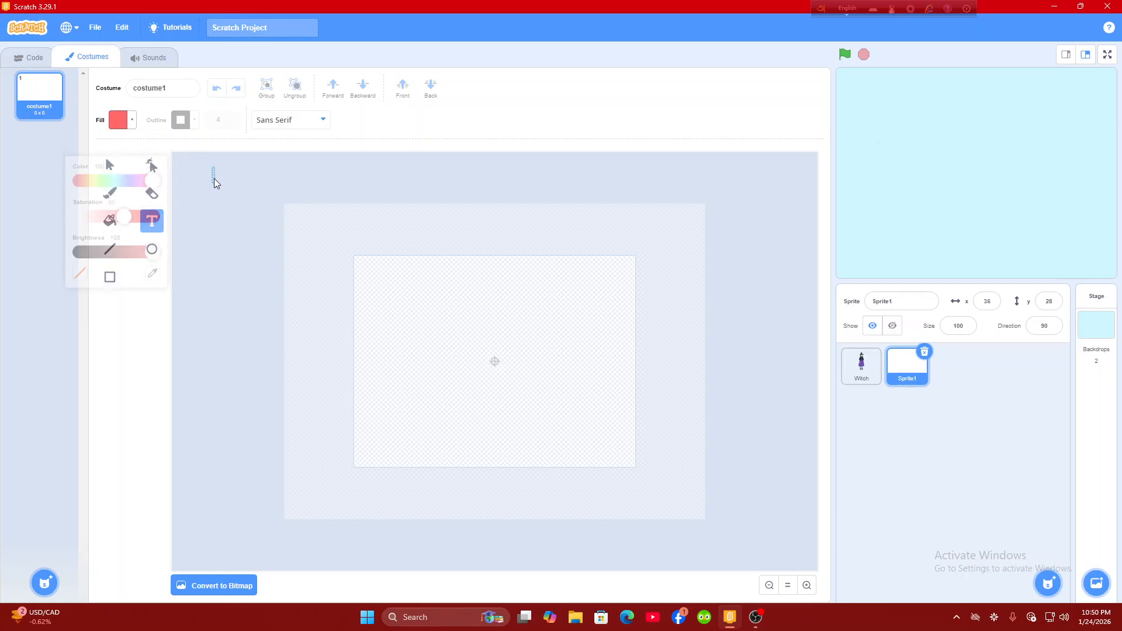
Add the red question text "Q1) What Is the capital of the USA" in the upper part of the canvas.
{"action": "left_click", "coordinate": [433, 300]}
{"action": "left_click", "coordinate": [396, 311]}
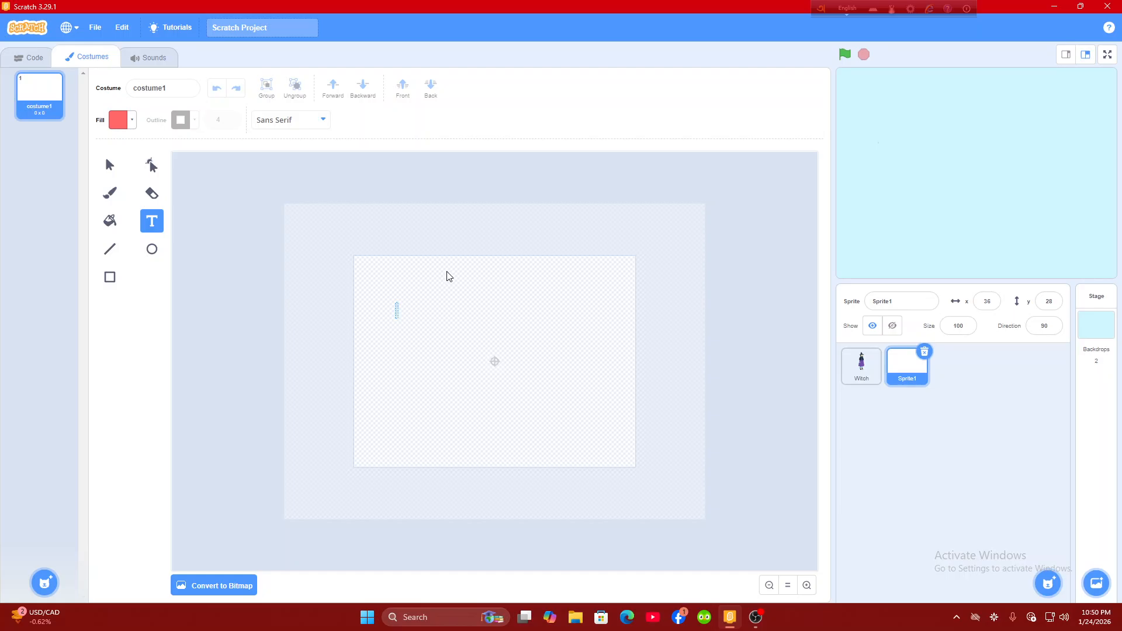
{"action": "type", "text": "Q1"}
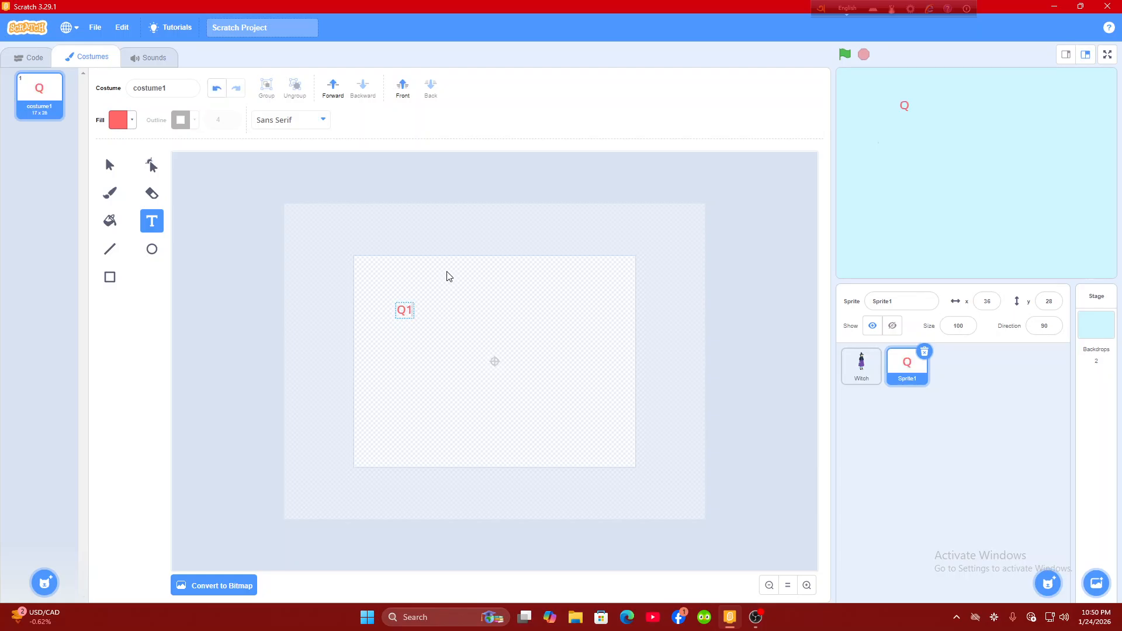
{"action": "type", "text": ")"}
{"action": "type", "text": "What I"}
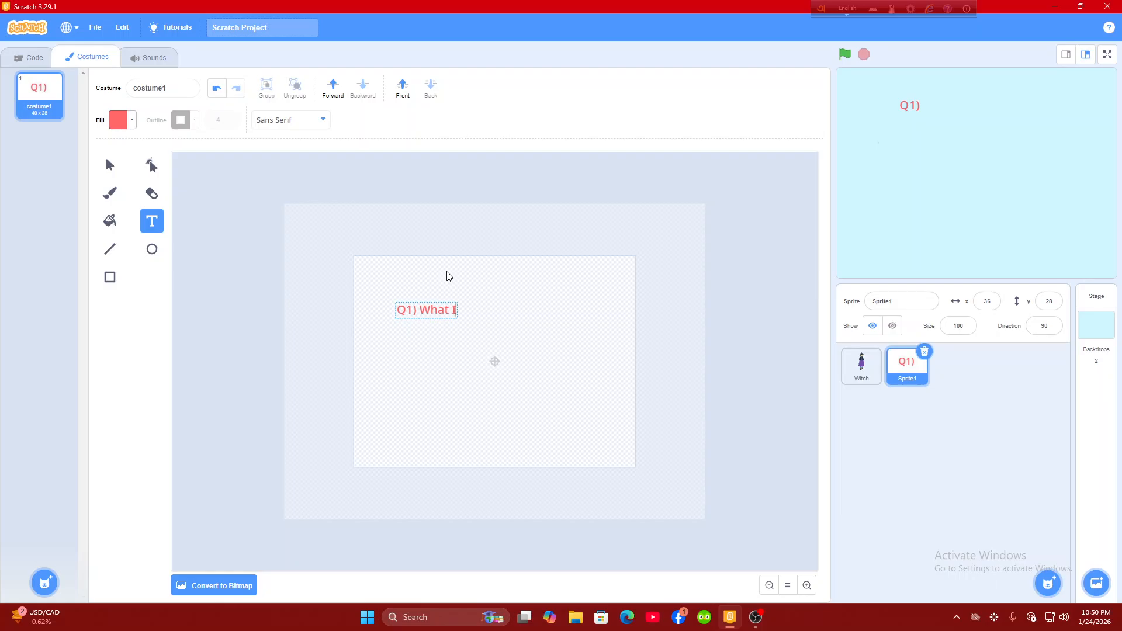
{"action": "type", "text": "s th"}
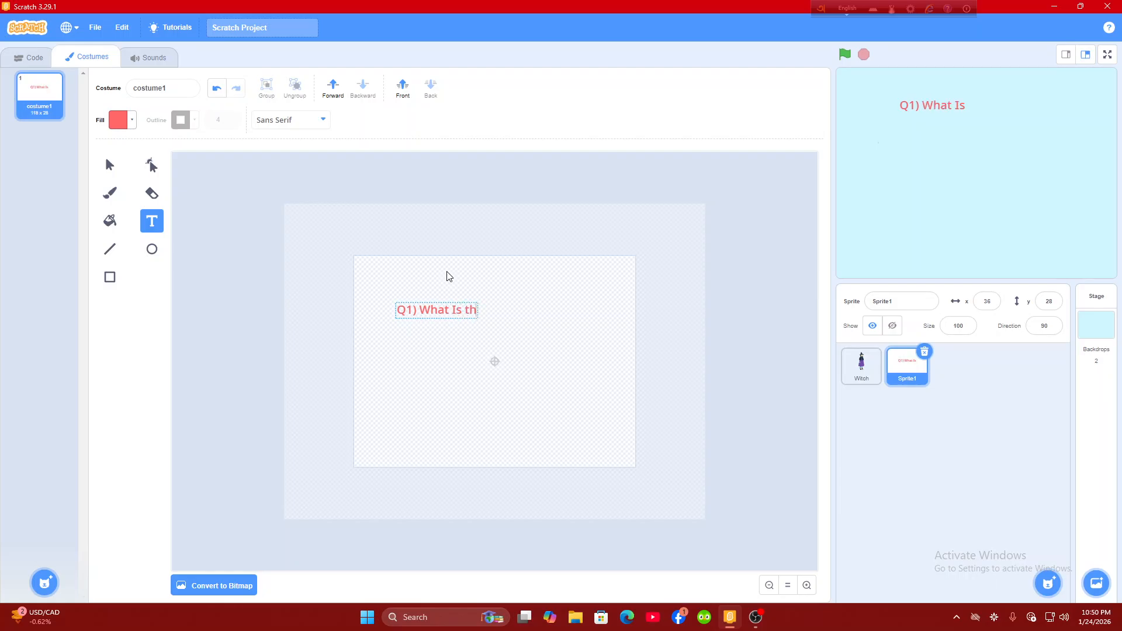
{"action": "type", "text": "e da"}
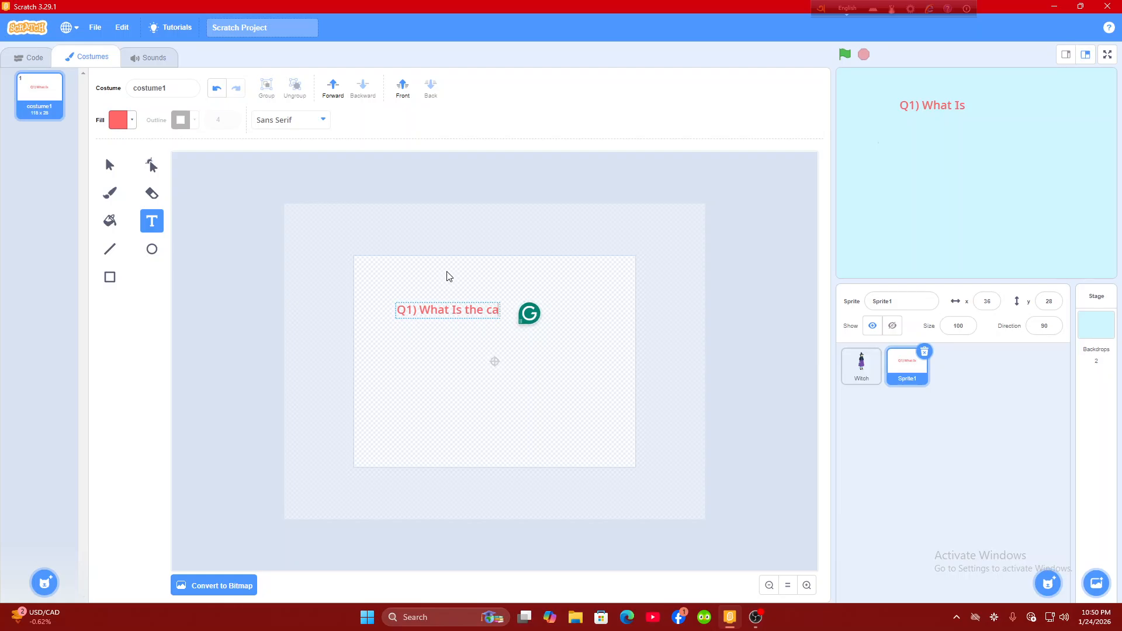
{"action": "type", "text": "pital"}
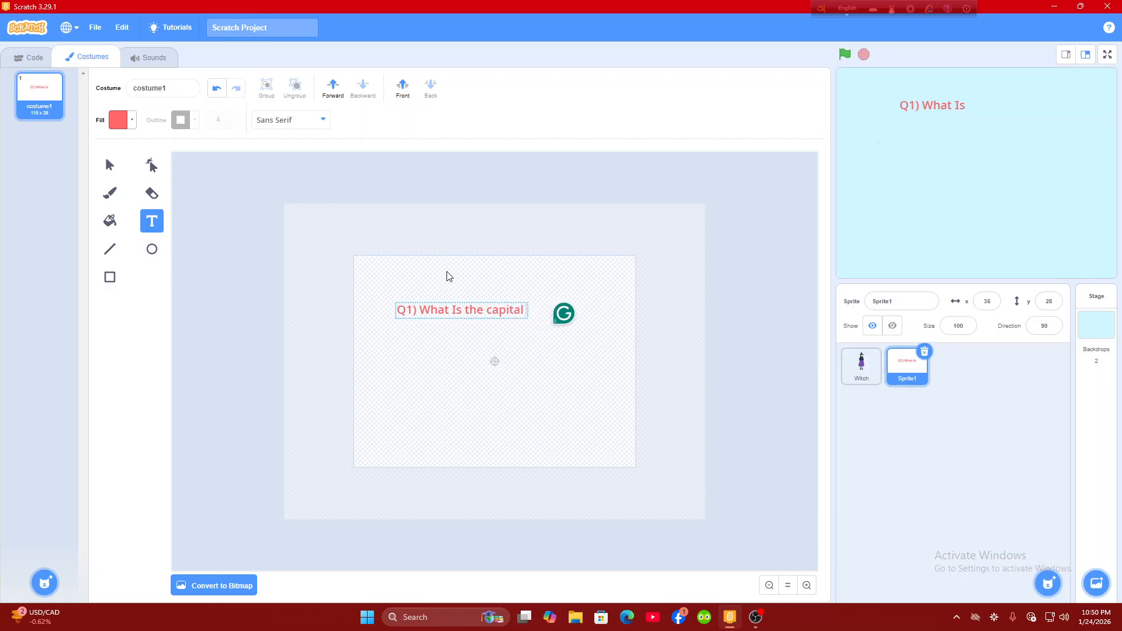
{"action": "type", "text": " of th"}
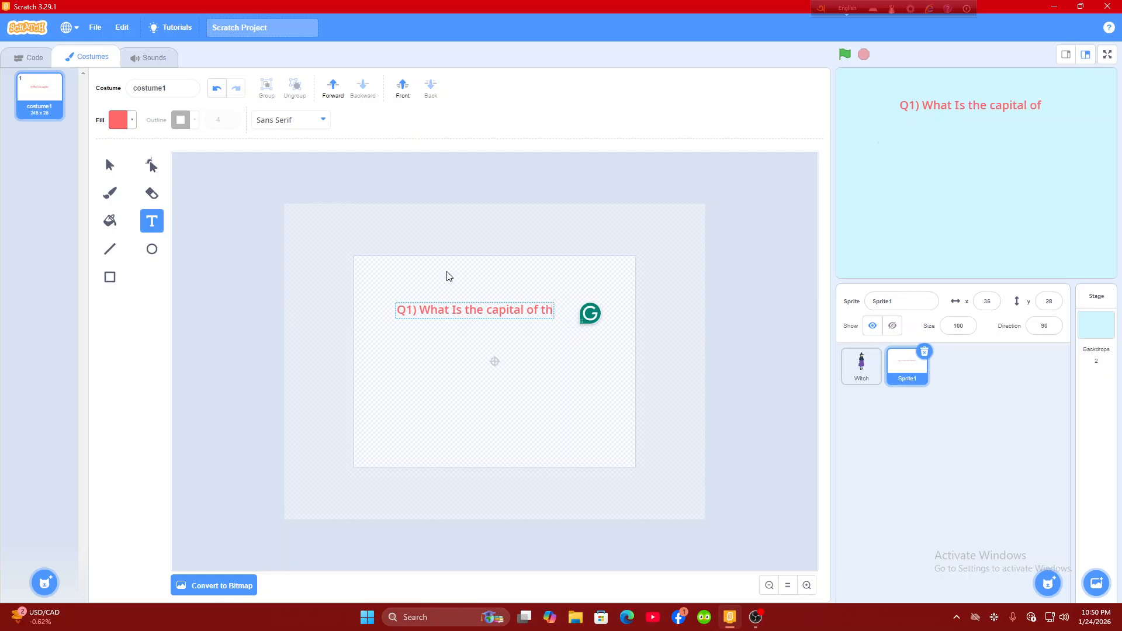
{"action": "type", "text": "e USA"}
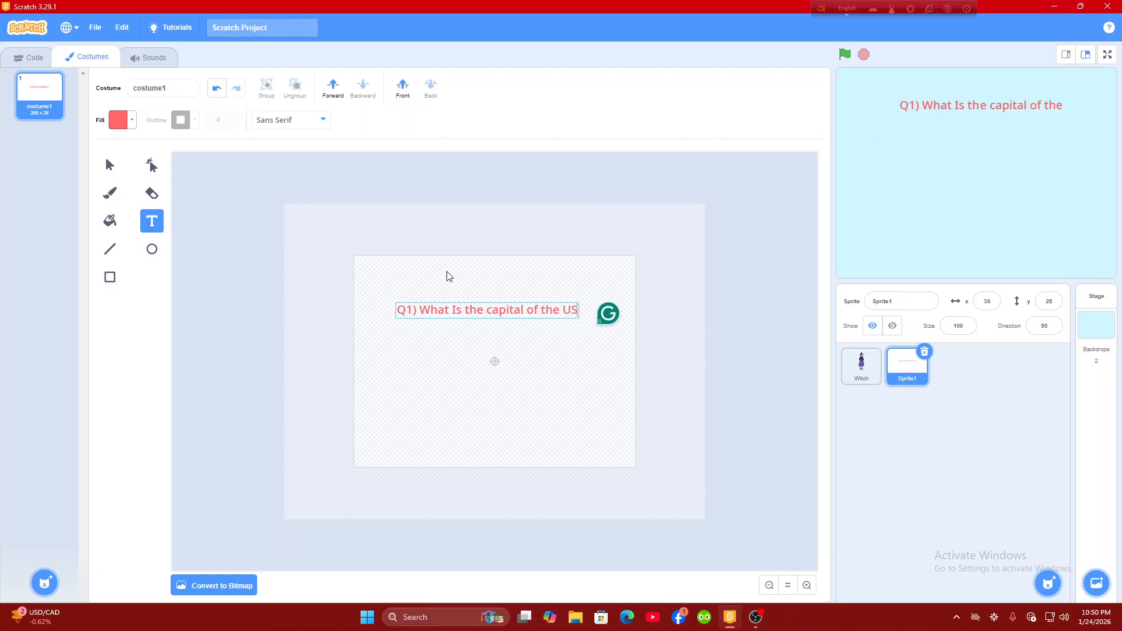
{"action": "left_click", "coordinate": [672, 287]}
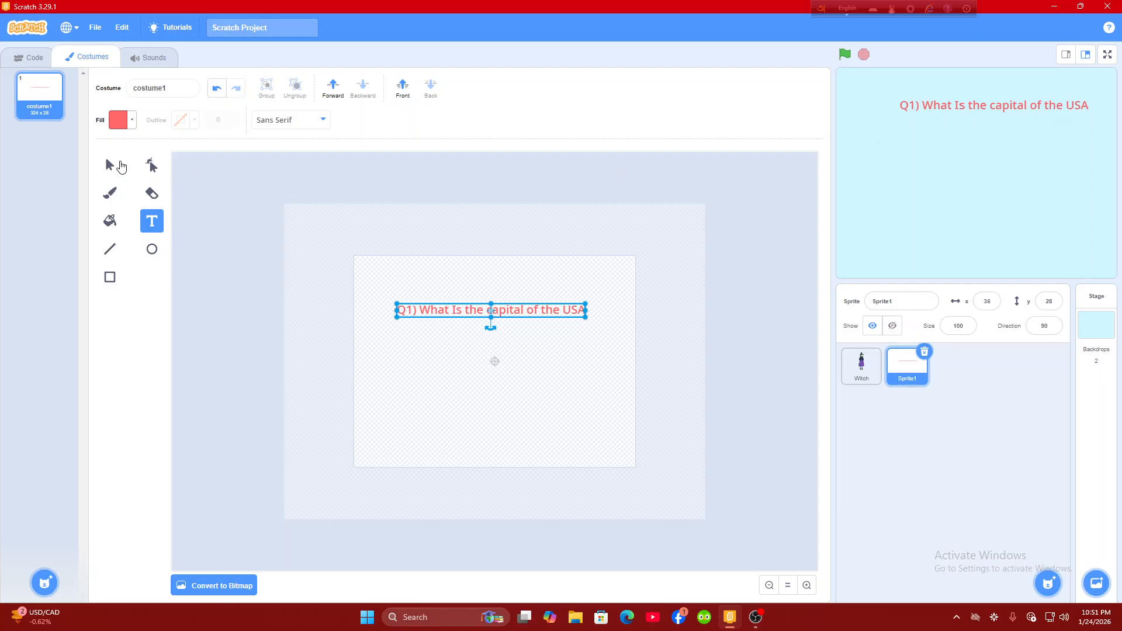
Select the question text and enlarge it to about 431 wide, keeping its start inside the canvas.
{"action": "left_click", "coordinate": [120, 165]}
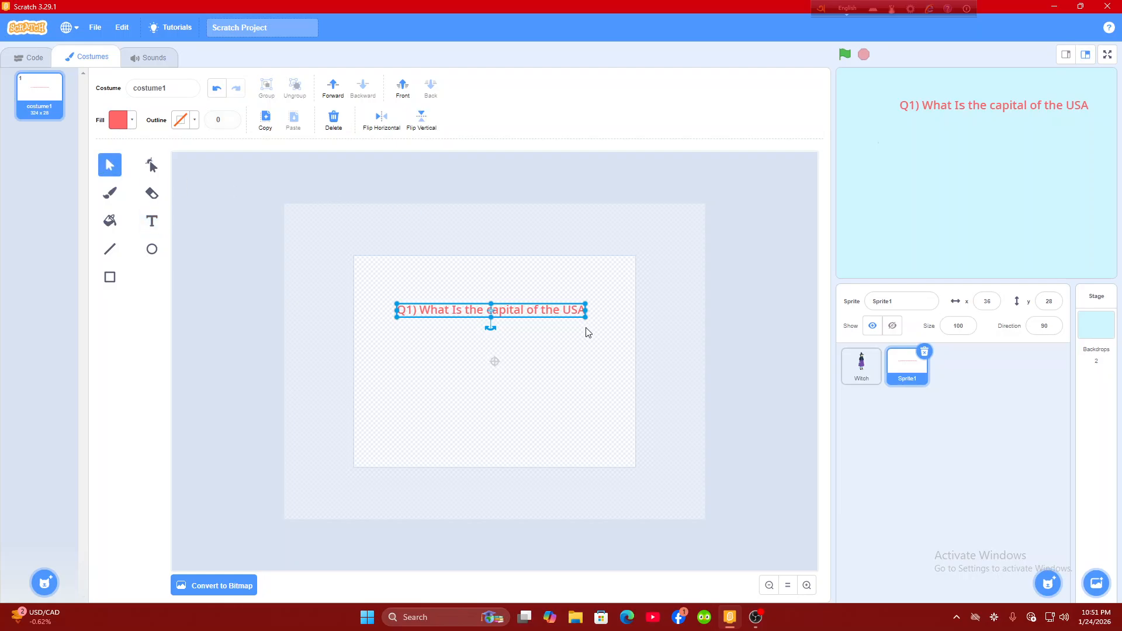
{"action": "mouse_move", "coordinate": [585, 304]}
{"action": "left_mouse_down"}
{"action": "mouse_move", "coordinate": [596, 295]}
{"action": "mouse_move", "coordinate": [575, 301]}
{"action": "left_mouse_up"}
{"action": "key", "text": "super"}
{"action": "left_click", "coordinate": [763, 288]}
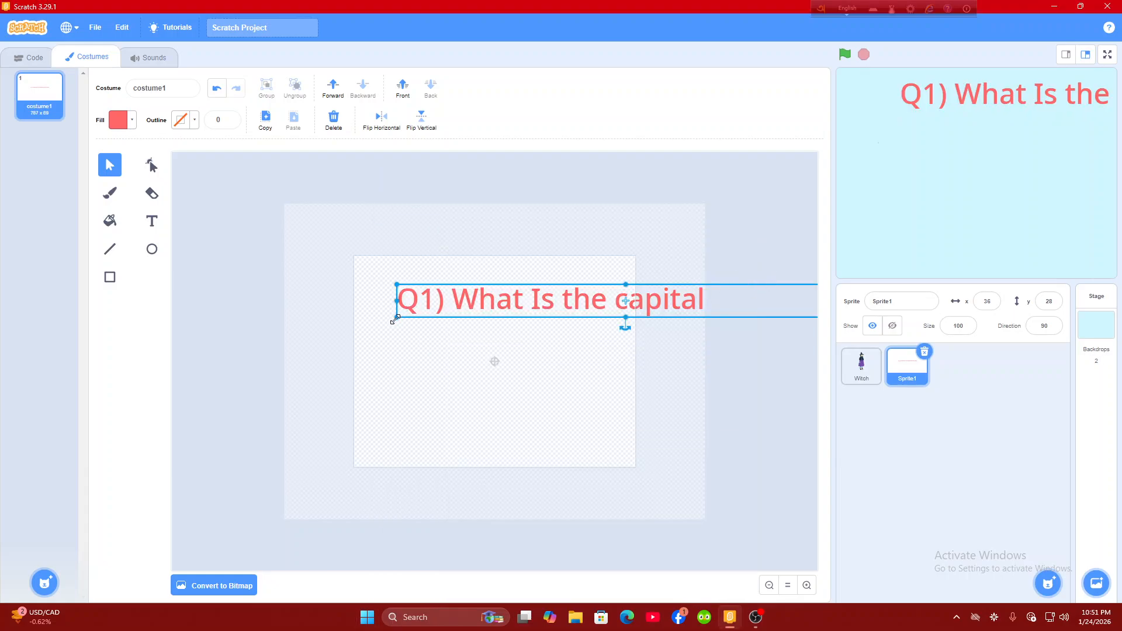
{"action": "left_click_drag", "start_coordinate": [395, 319], "coordinate": [560, 287]}
{"action": "key", "text": "super"}
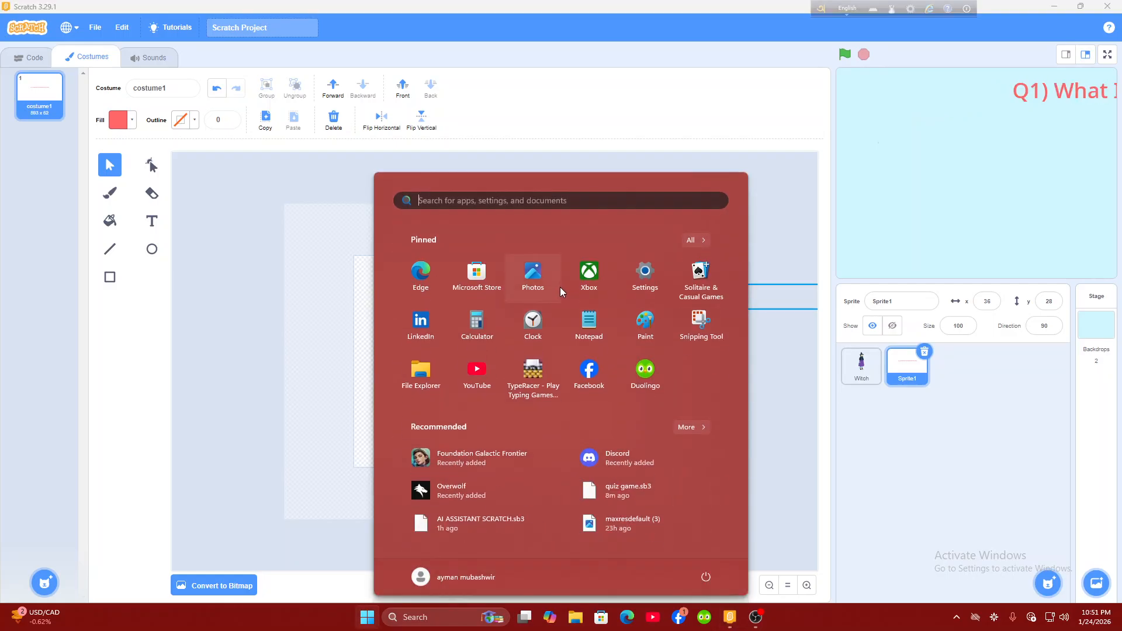
{"action": "left_click", "coordinate": [805, 459]}
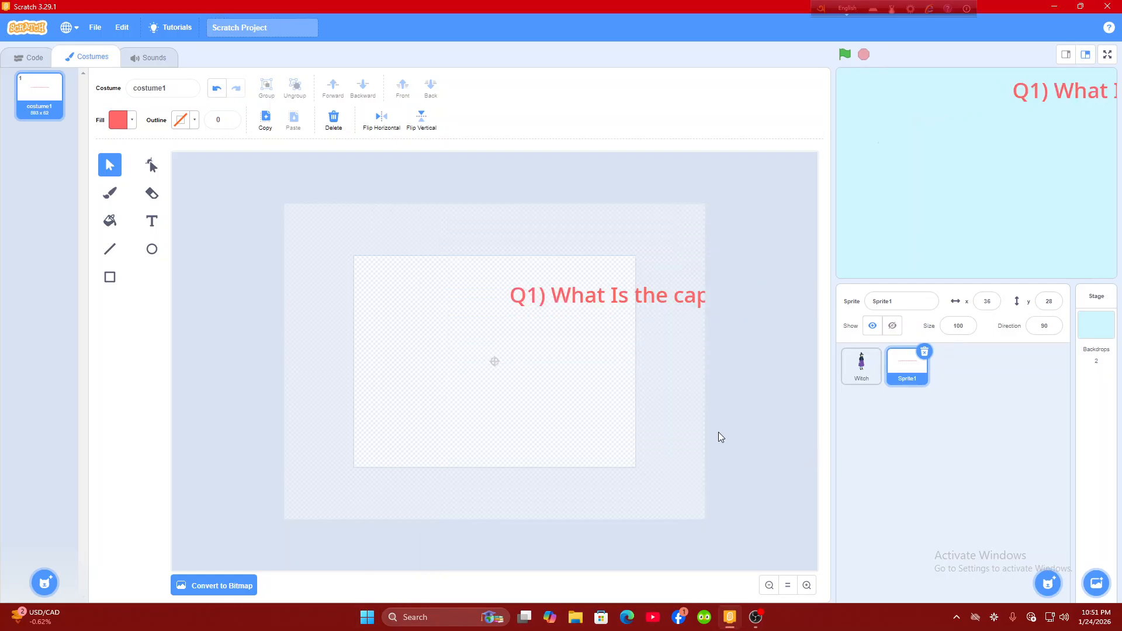
{"action": "left_click_drag", "start_coordinate": [571, 306], "coordinate": [390, 319]}
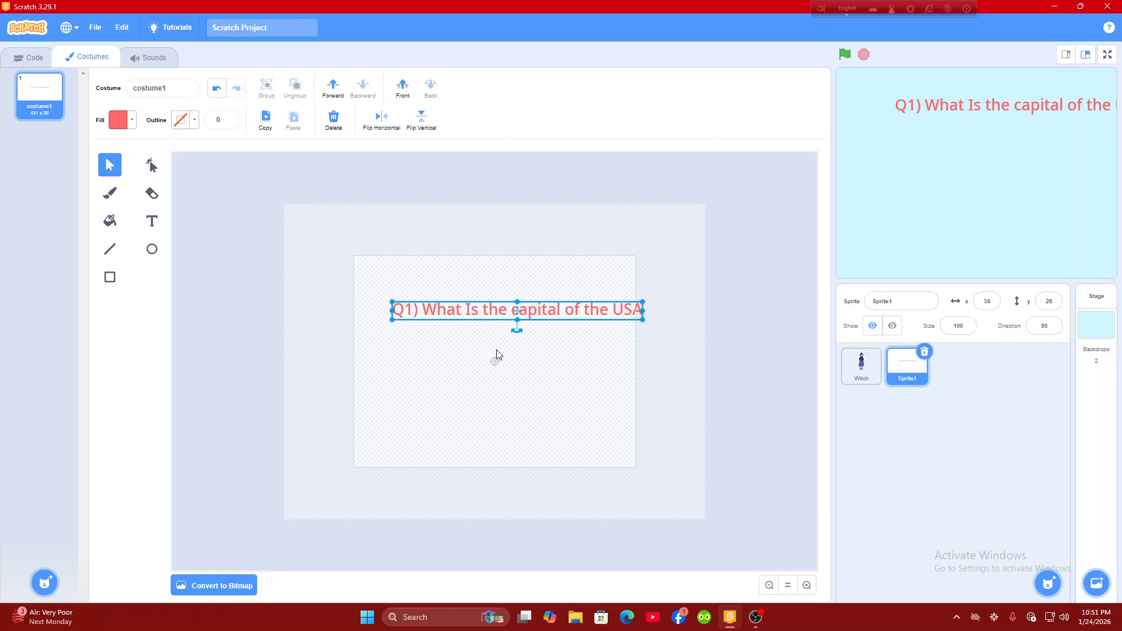
Nudge the question text left and slightly up so the whole line fits on the stage, then deselect it.
{"action": "key", "text": "shift+Left"}
{"action": "key", "text": "shift+Left"}
{"action": "key", "text": "shift+Left"}
{"action": "key", "text": "shift+Left"}
{"action": "key", "text": "shift+Left"}
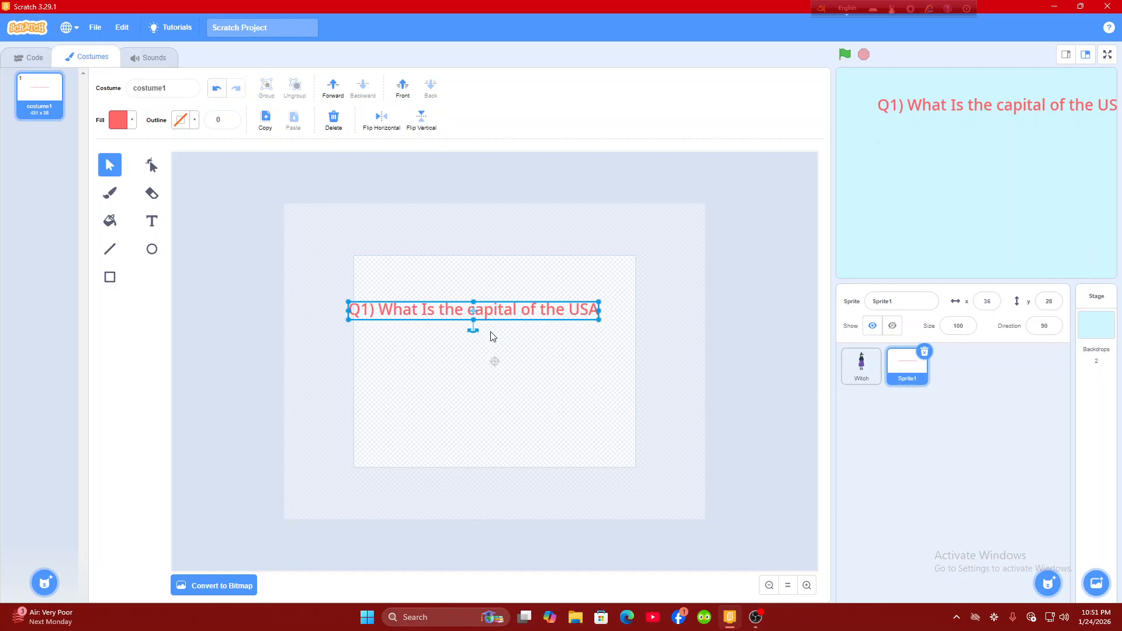
{"action": "key", "text": "shift+Left"}
{"action": "key", "text": "shift+Right"}
{"action": "key", "text": "shift+Right"}
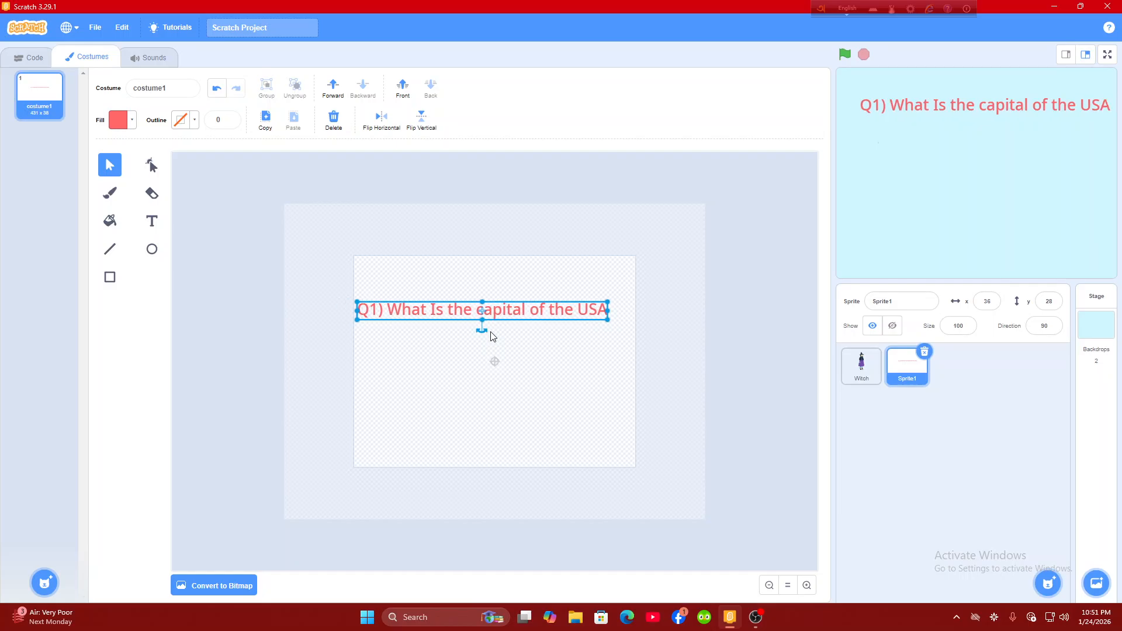
{"action": "key", "text": "shift+Left"}
{"action": "key", "text": "shift+Up"}
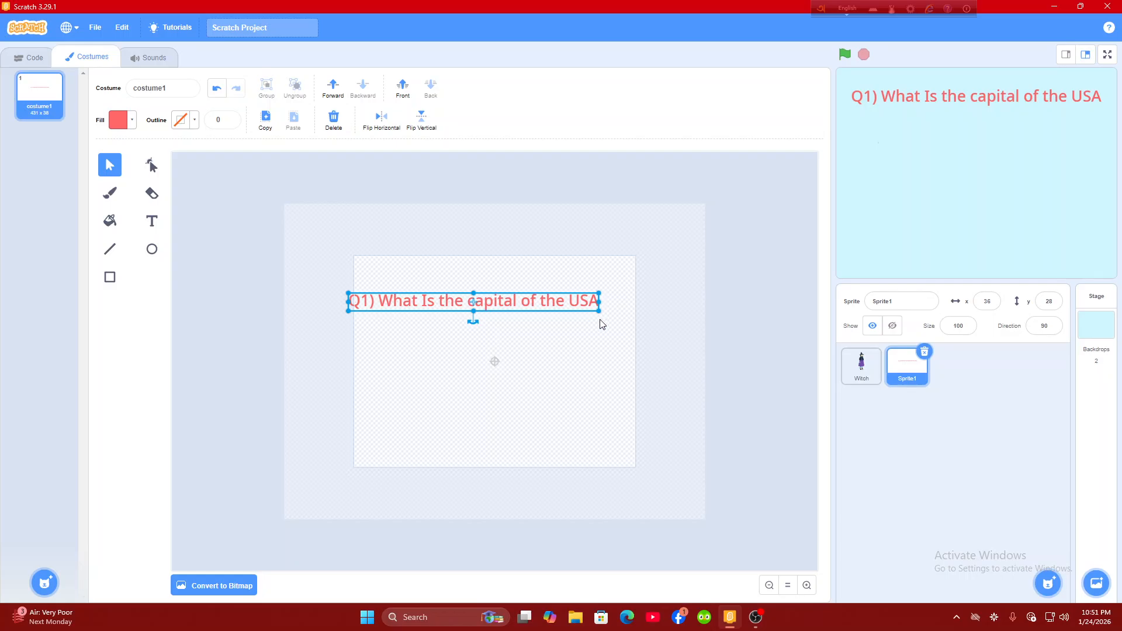
{"action": "left_click", "coordinate": [606, 367]}
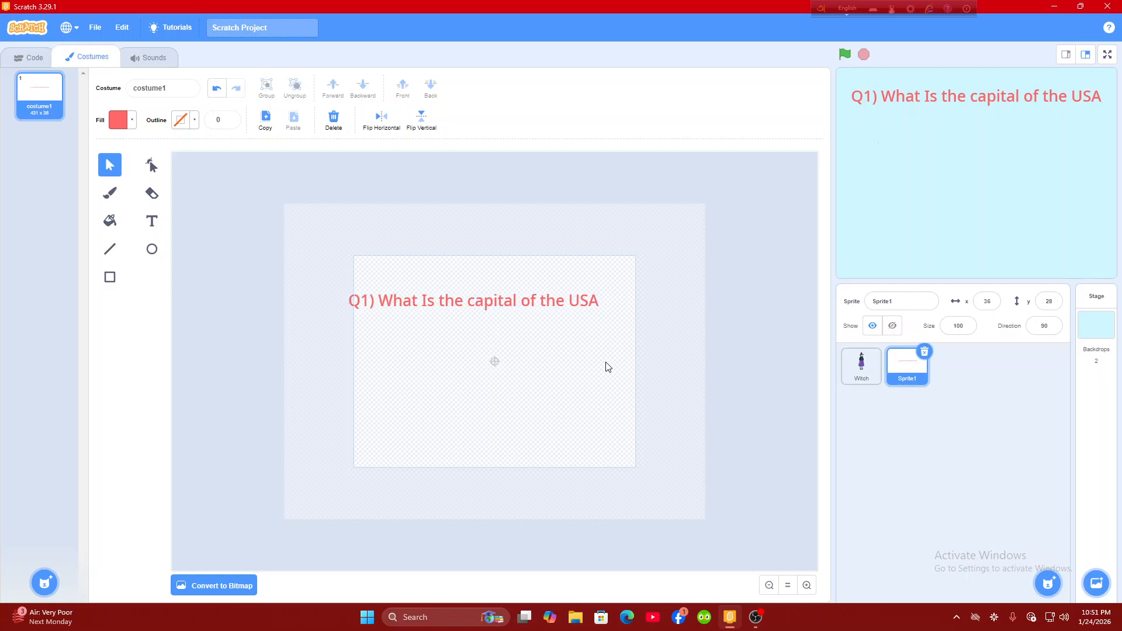
Start a new text line with "A)" below the beginning of the question for the first answer option.
{"action": "left_click", "coordinate": [152, 221]}
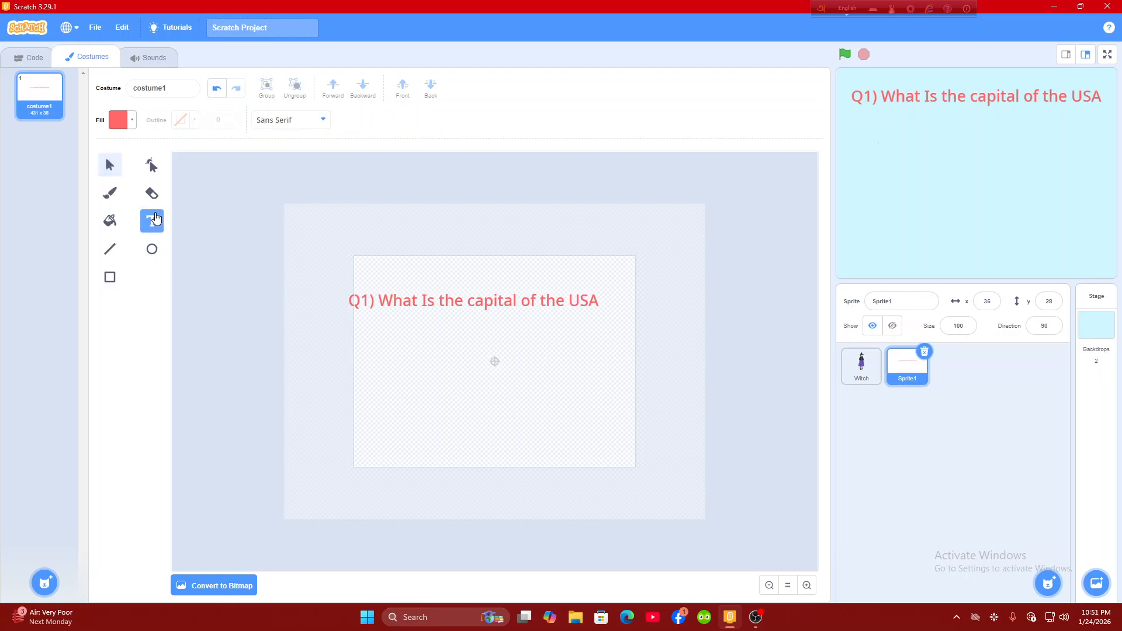
{"action": "left_click", "coordinate": [361, 345]}
{"action": "type", "text": "A)"}
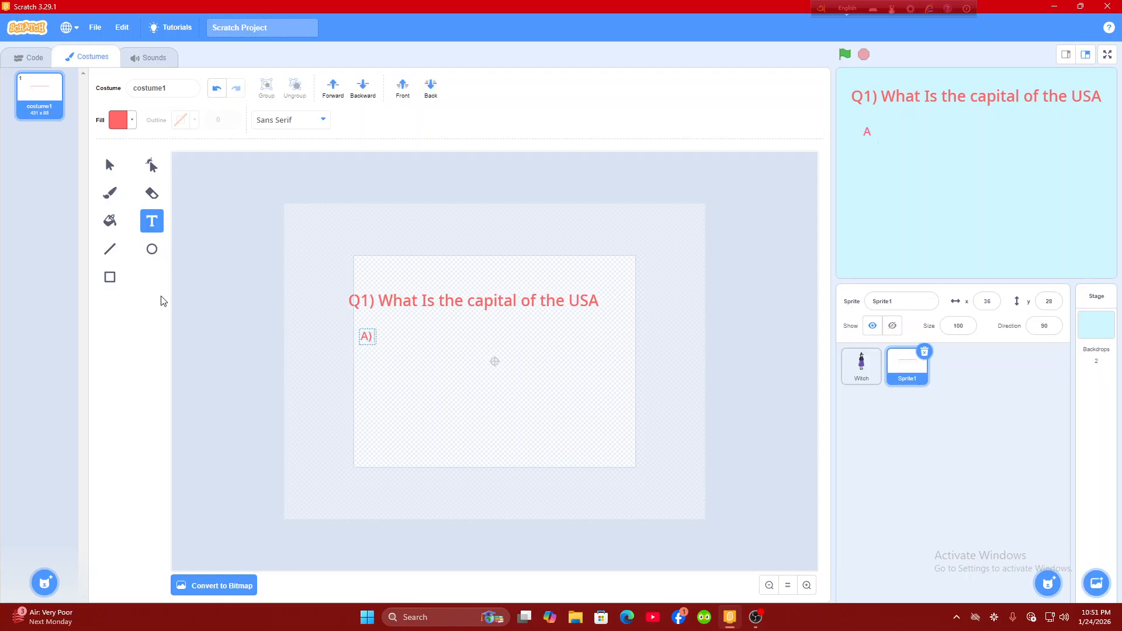